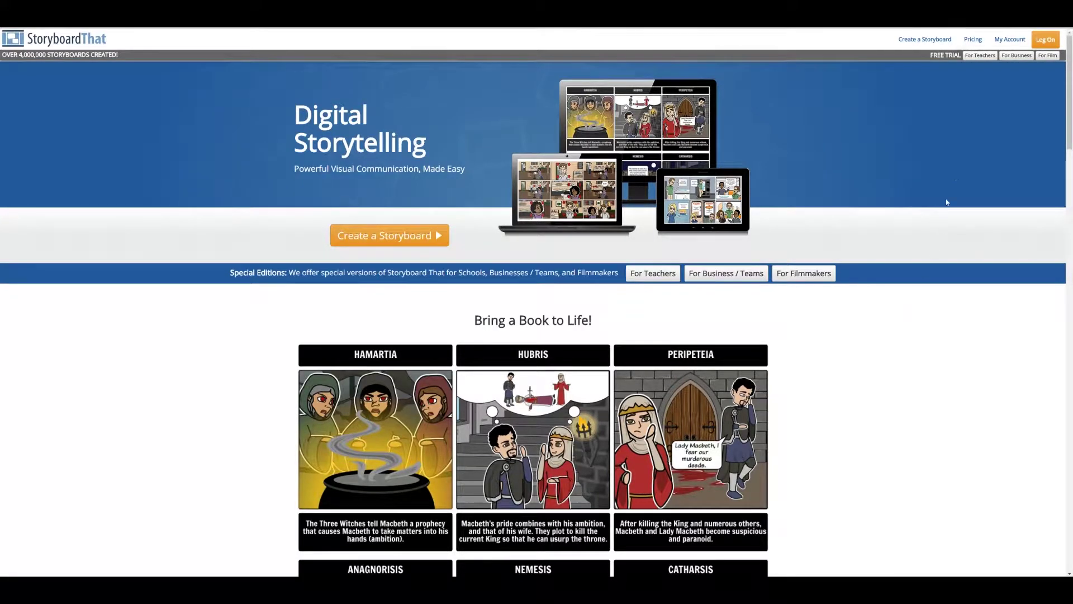
Bring up the sign-in dialog and view both the log-on and new-user registration forms.
click(1048, 40)
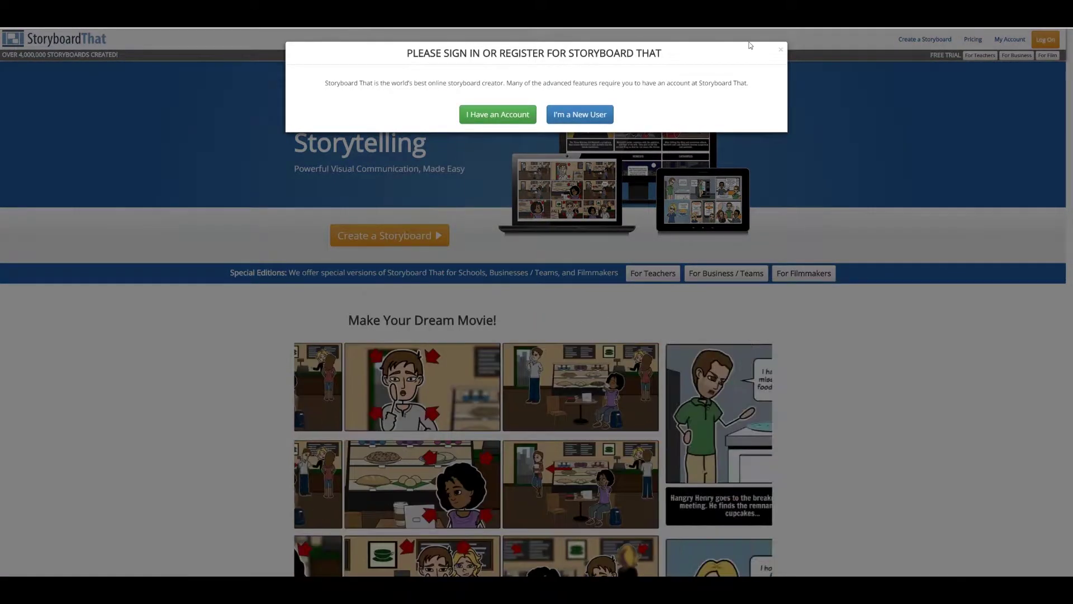
click(497, 117)
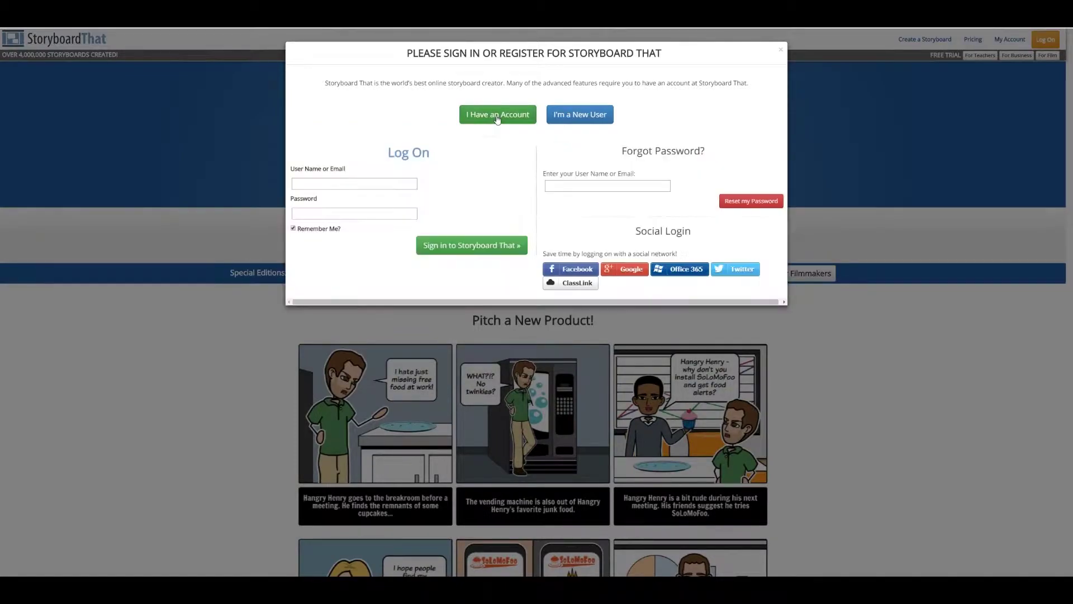
click(562, 120)
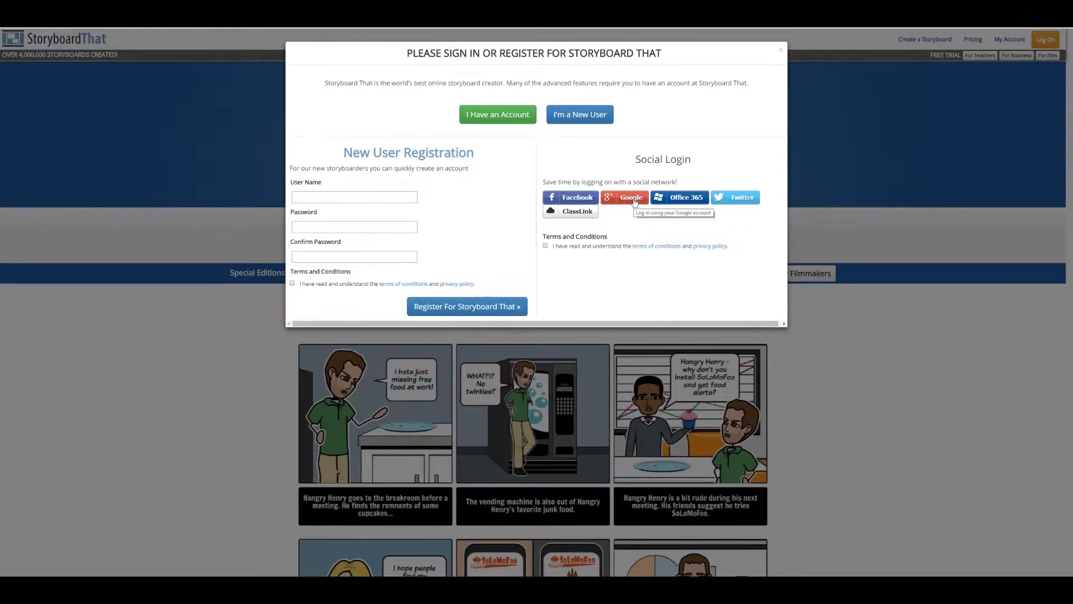
click(495, 115)
Sign in with the teacher account's user name and password, then open My Account.
click(379, 182)
text(bret)
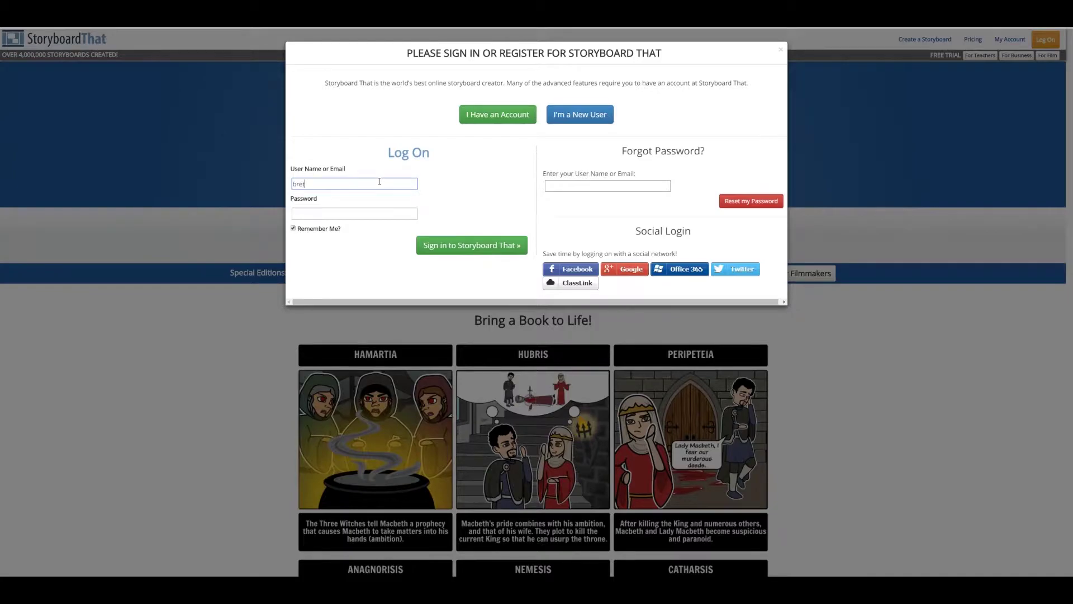
text(t-teacher)
key(Tab)
text(••••••)
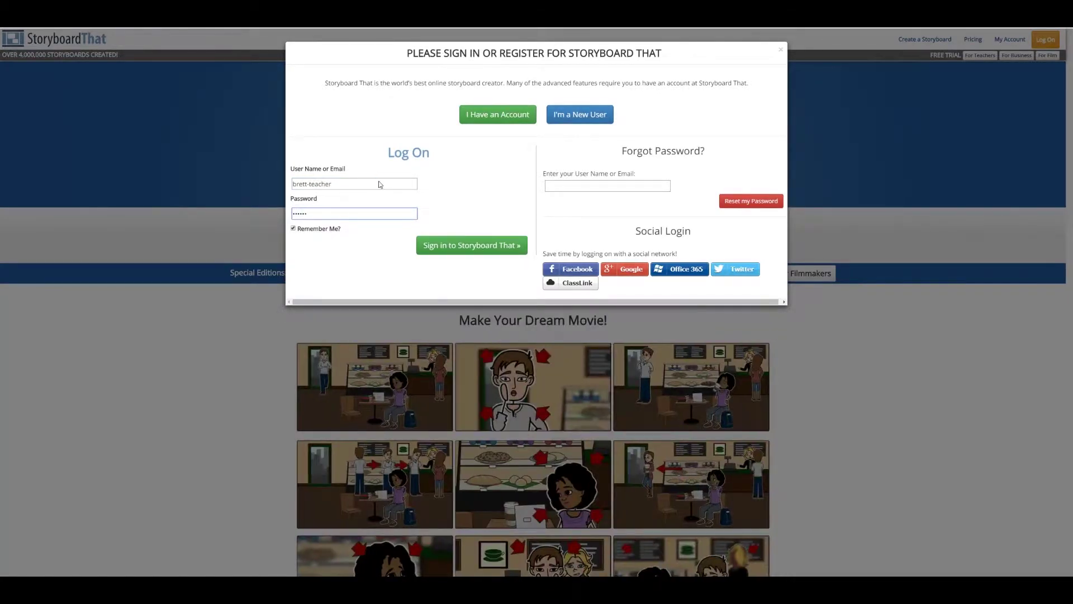
key(Return)
click(1012, 40)
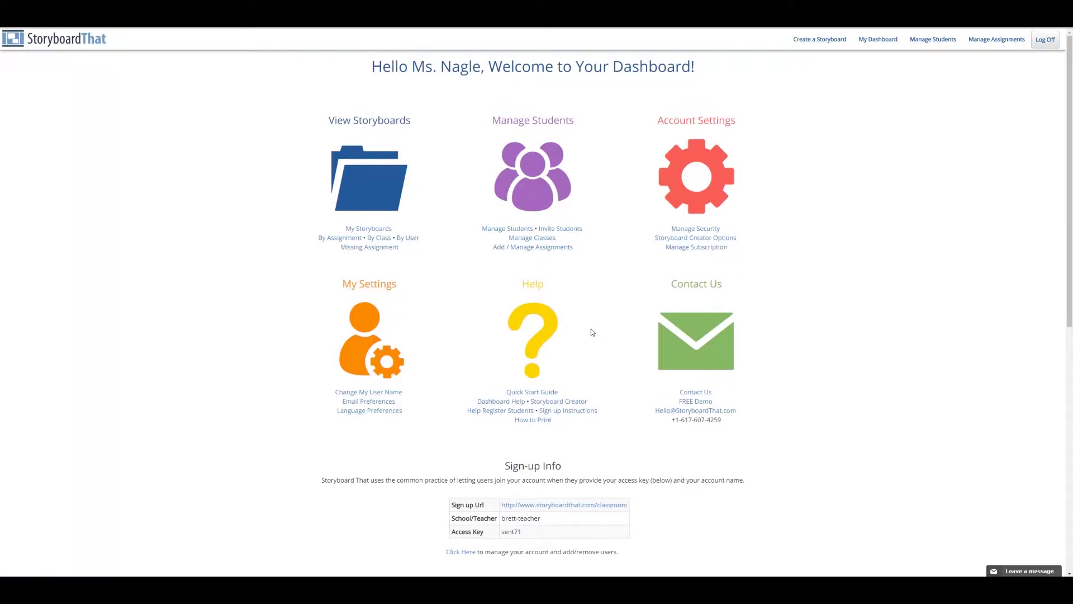
Scroll down the teacher dashboard and go to Manage Students.
scroll(593, 332, down, 3)
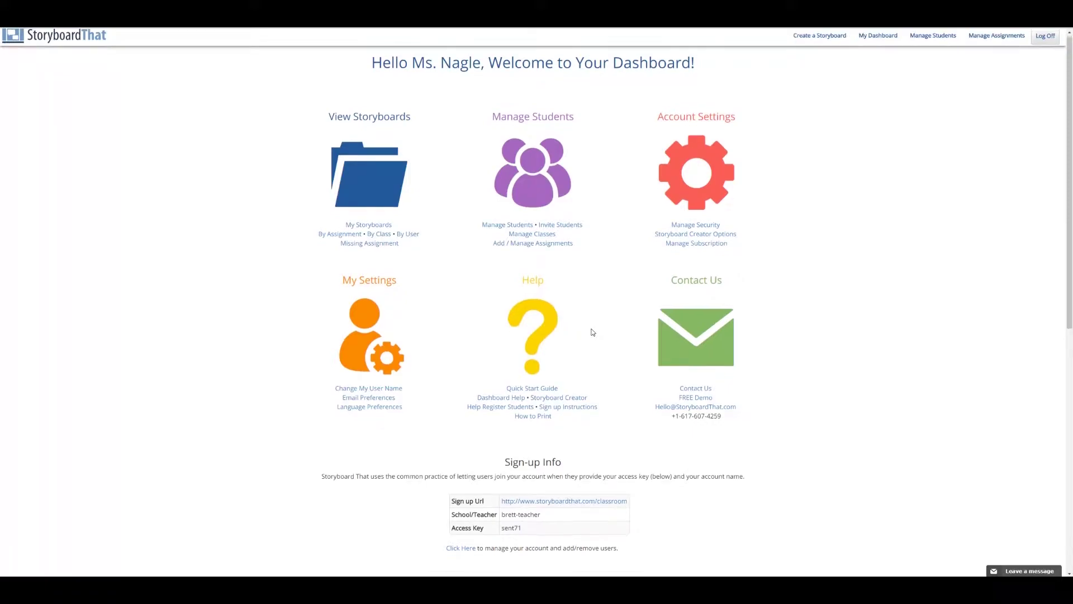
scroll(594, 332, down, 1)
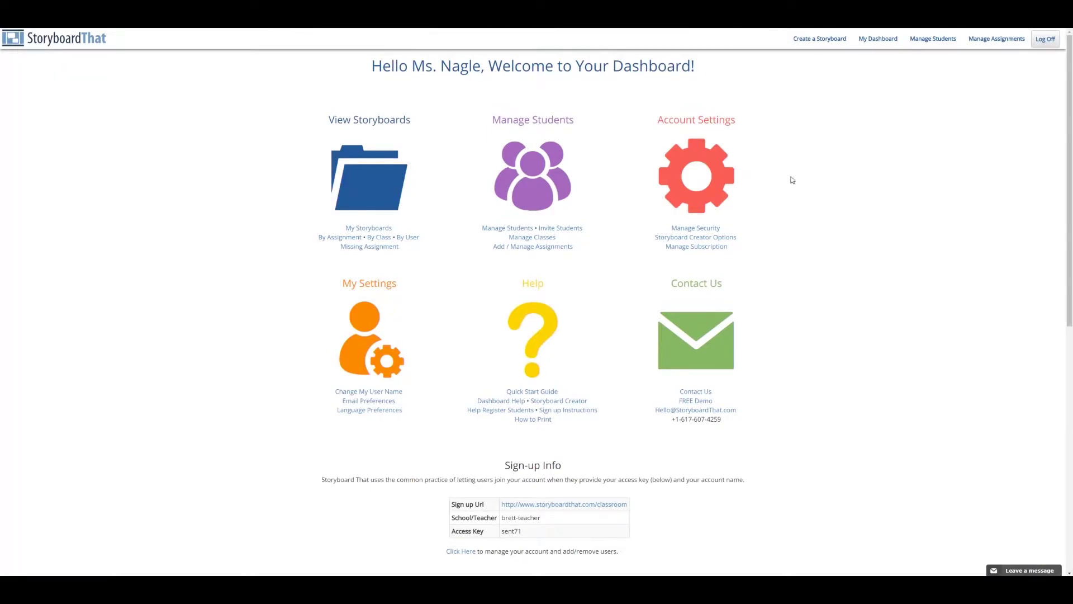
click(486, 229)
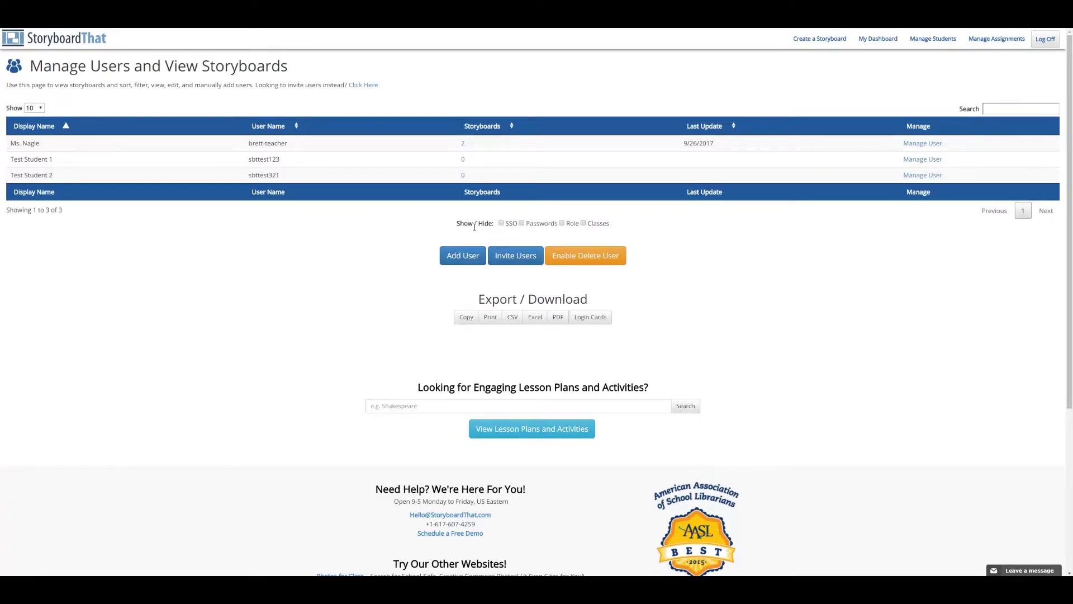
Quick-add a user with display name 'Test Student 3', a user name and a password.
click(462, 255)
click(286, 148)
text(Test Student 3)
key(Tab)
text(sbttest345)
key(Tab)
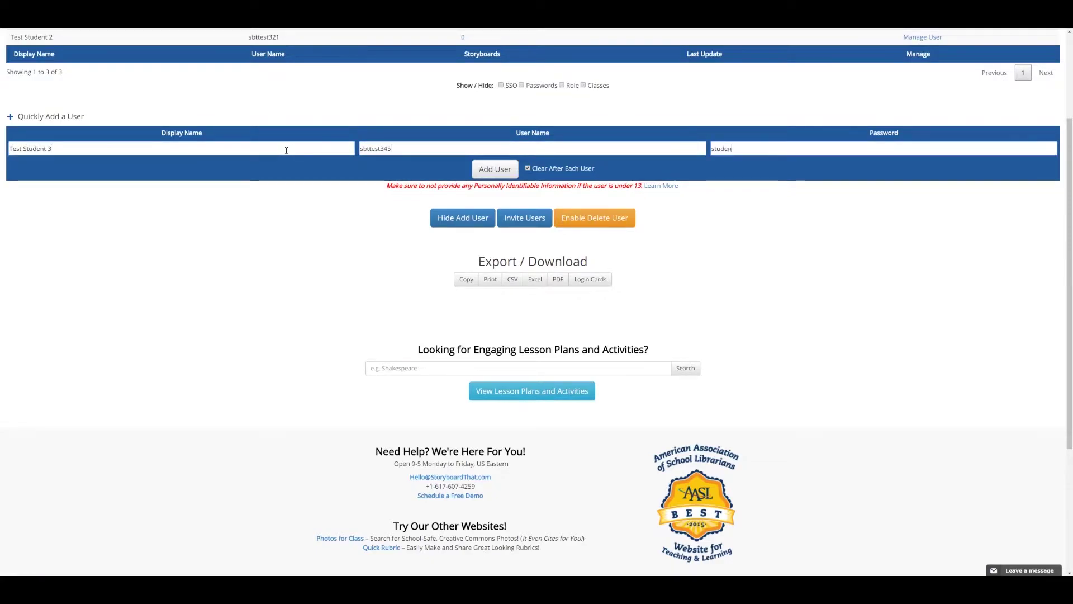
click(495, 169)
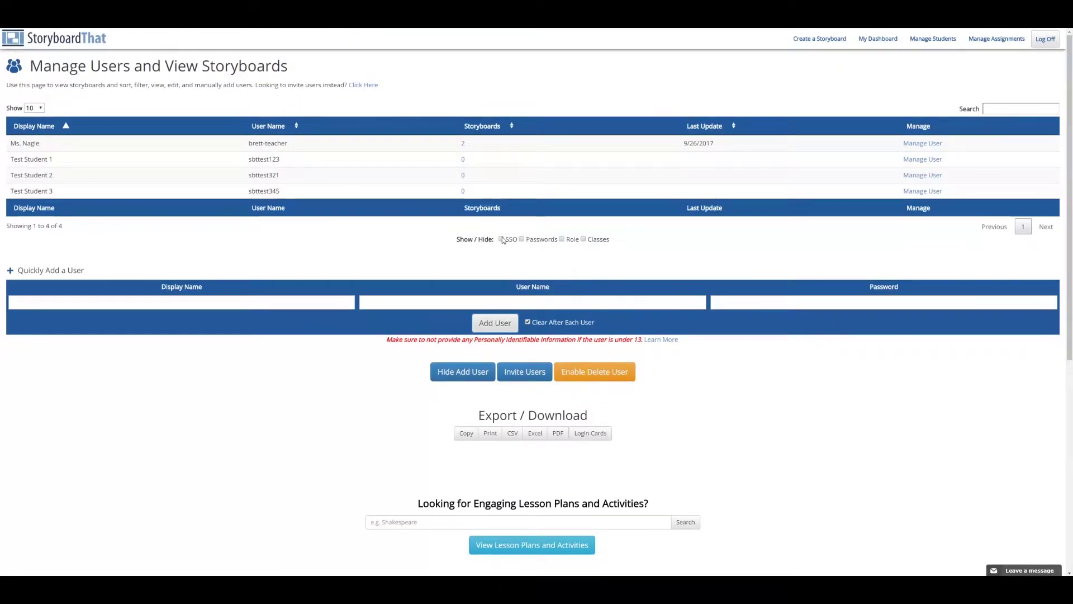
Show the SSO, Passwords, Role and Classes columns in the users table.
click(501, 240)
click(522, 239)
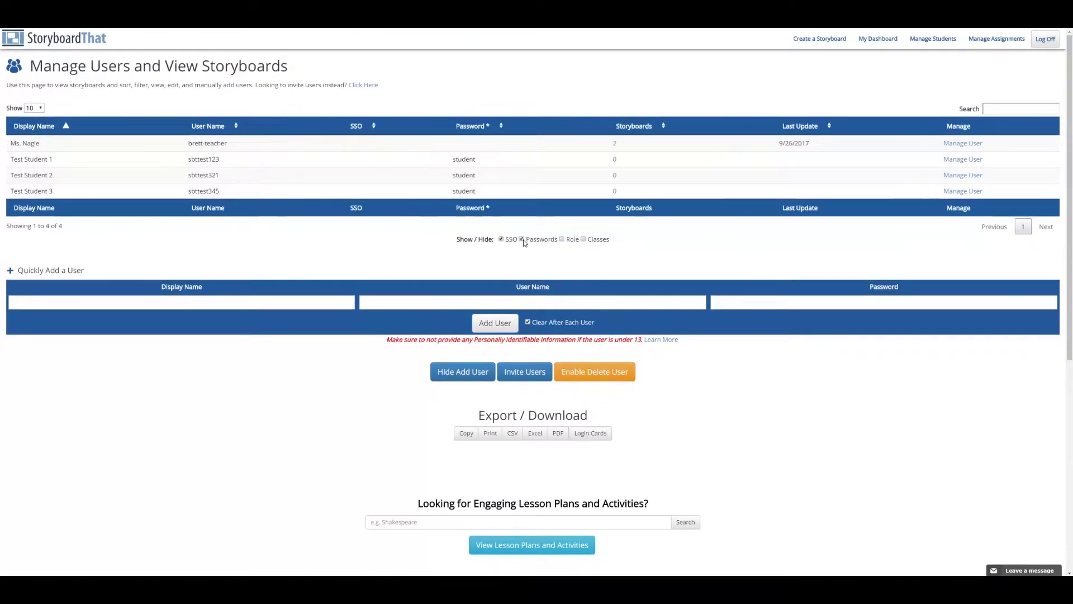
click(561, 239)
click(583, 239)
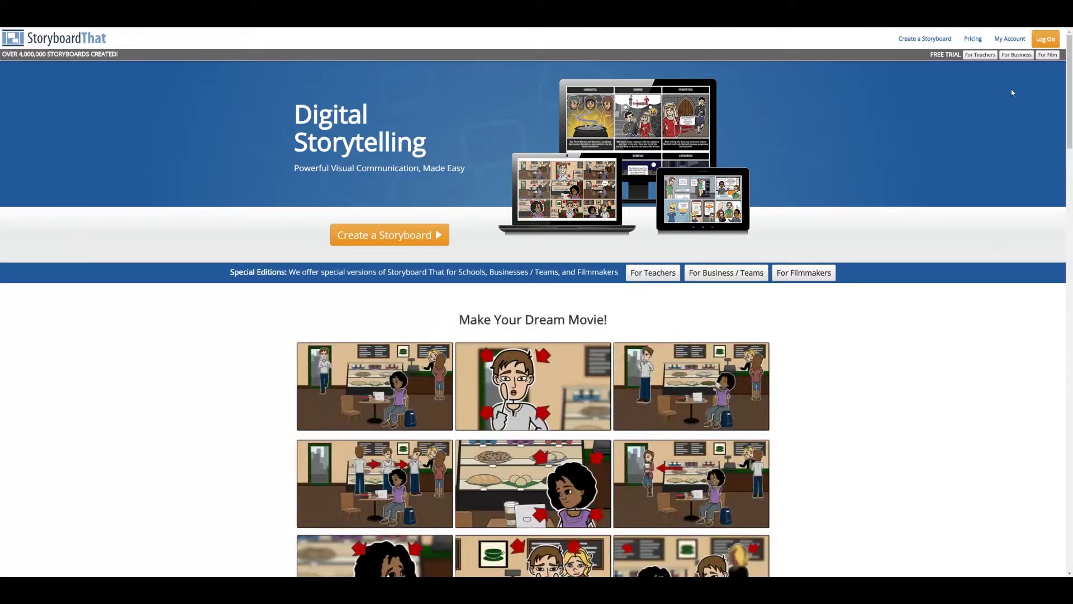
Sign in as the first test student with its user name and password, then open My Account.
click(1047, 44)
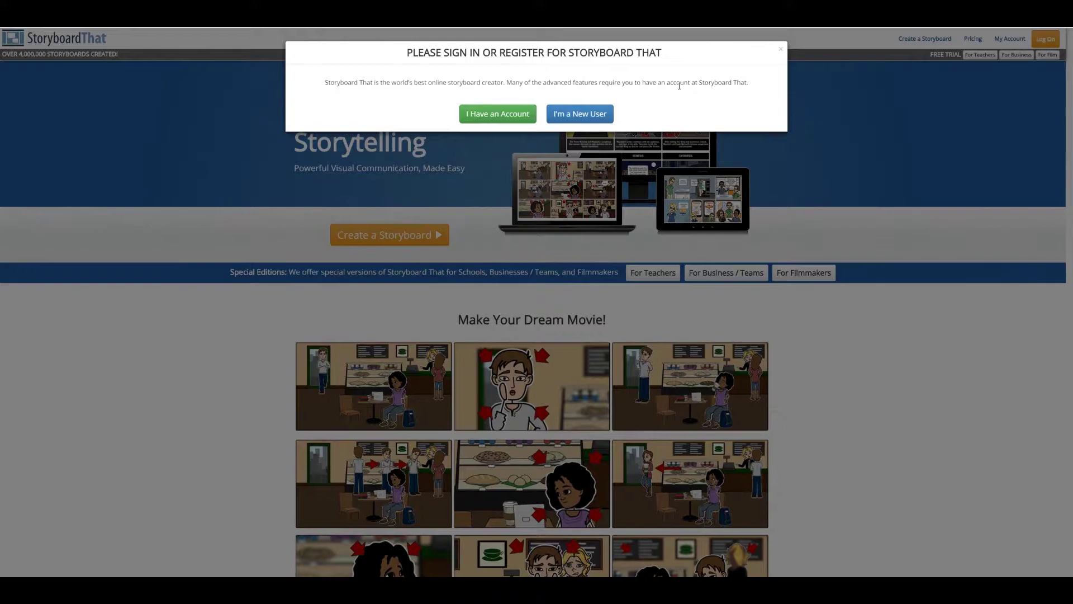
click(498, 114)
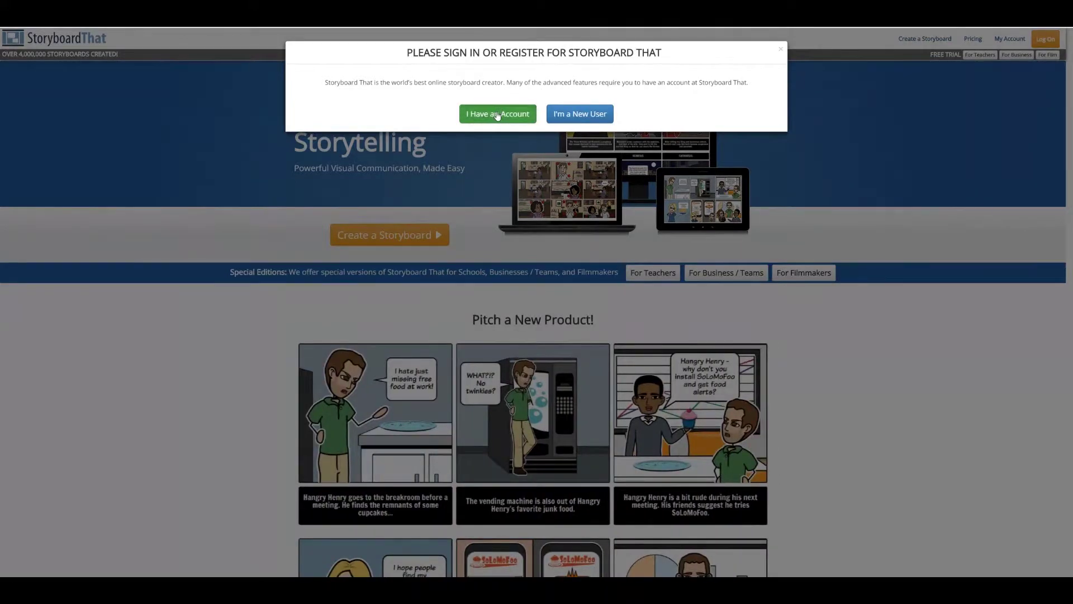
click(391, 183)
text(sbts)
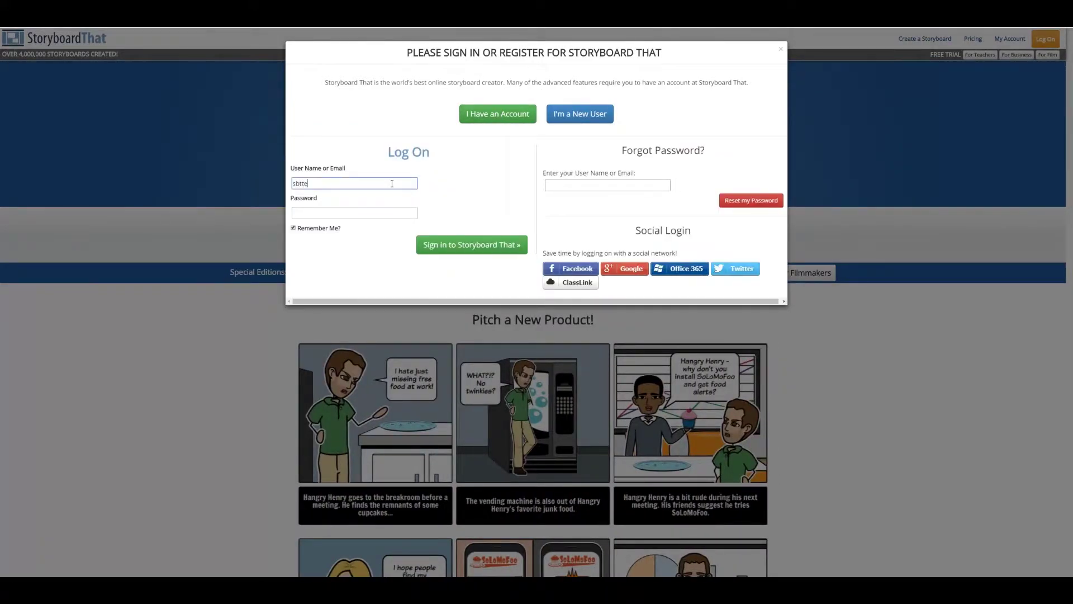
key(BackSpace)
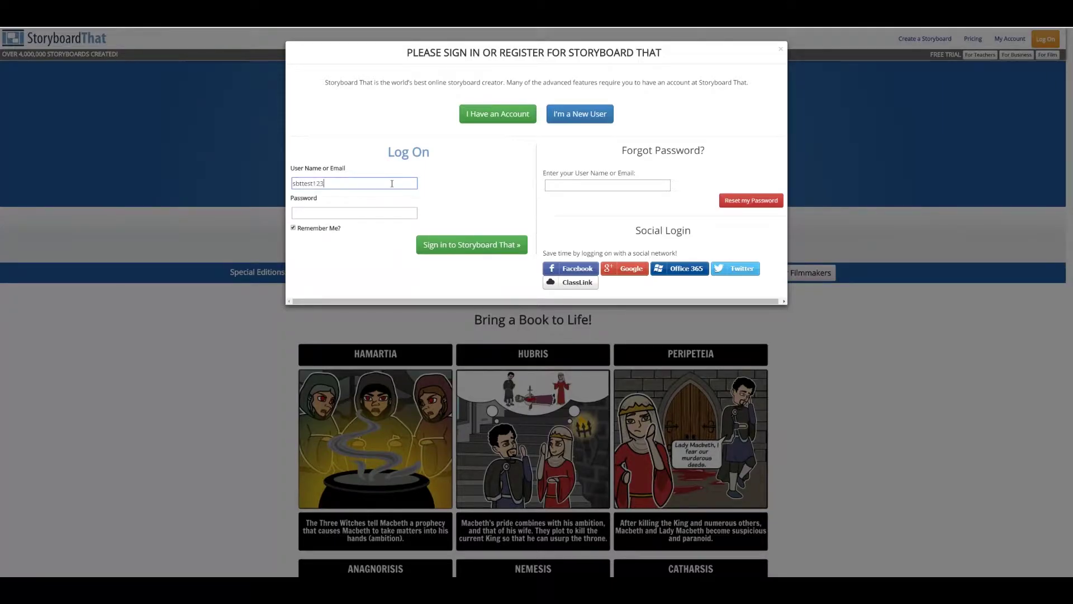
key(Tab)
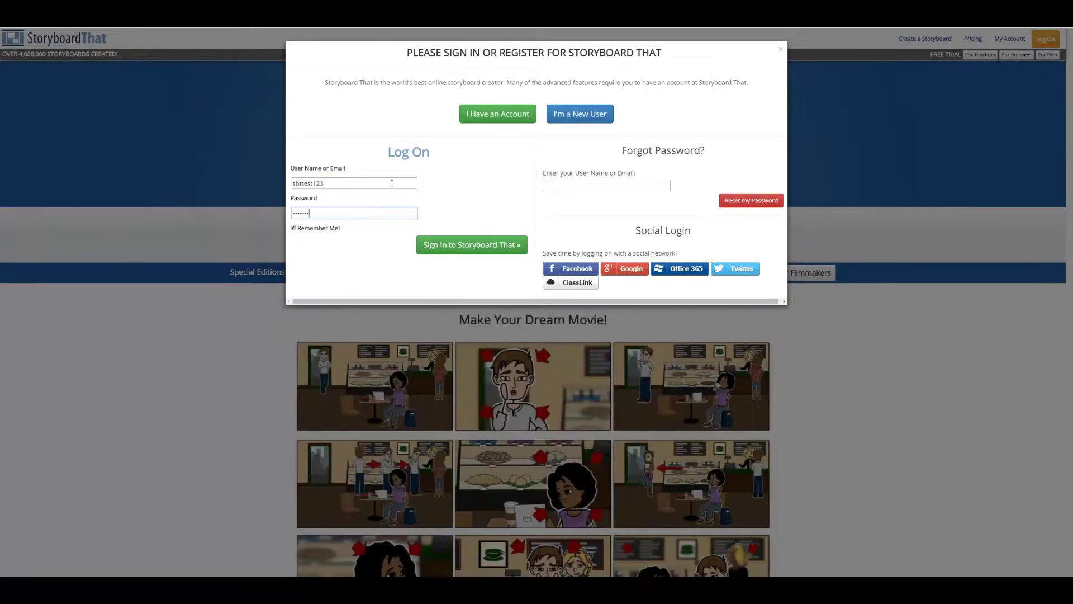
click(486, 253)
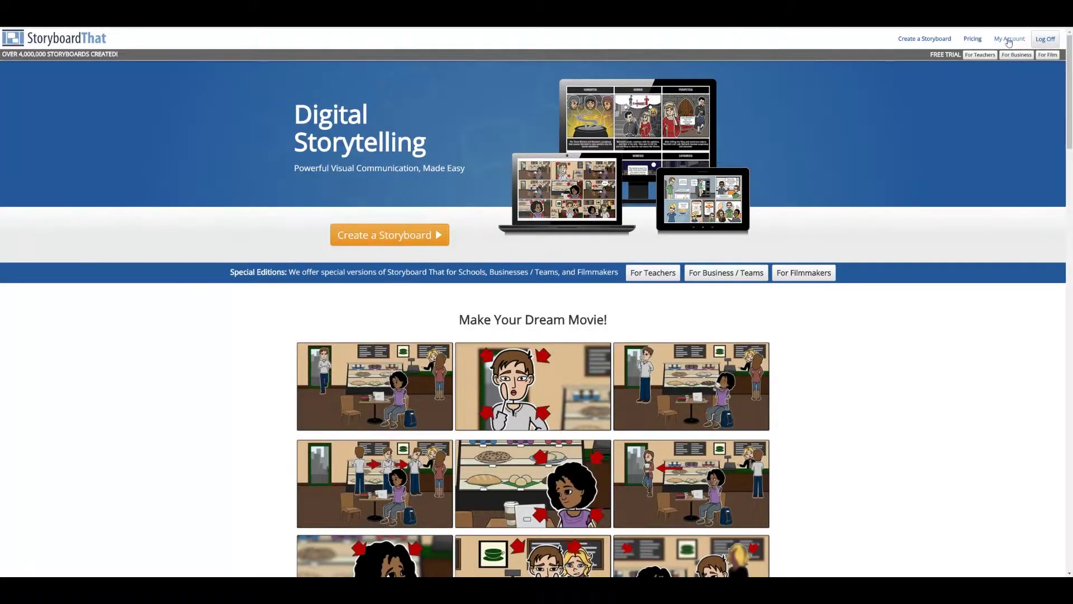
click(1000, 41)
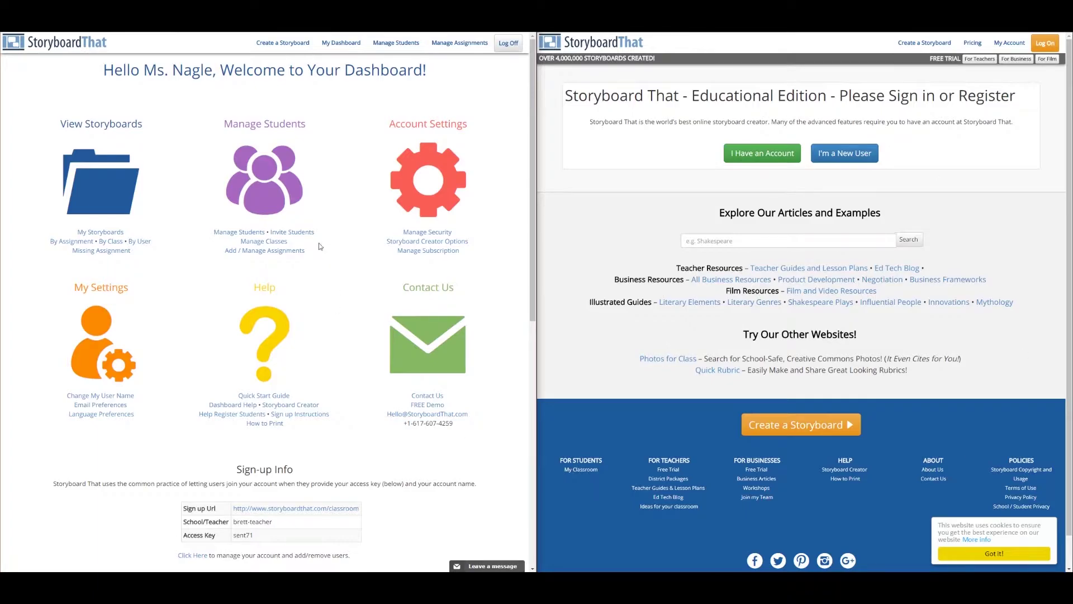
Go to the Invite Students page and bring up the new user registration form.
click(297, 234)
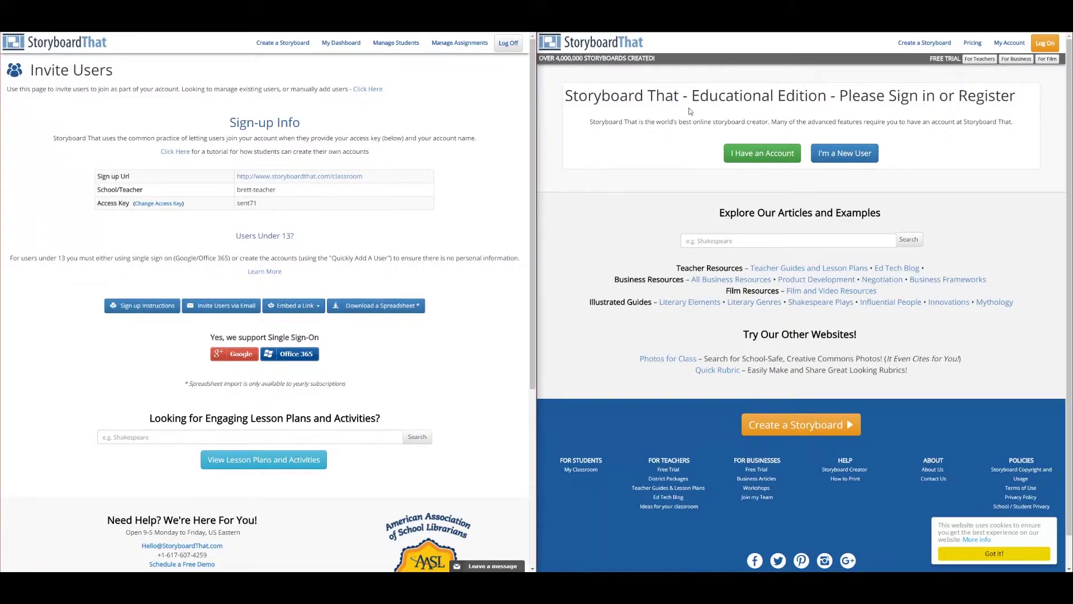
drag(692, 95, 827, 90)
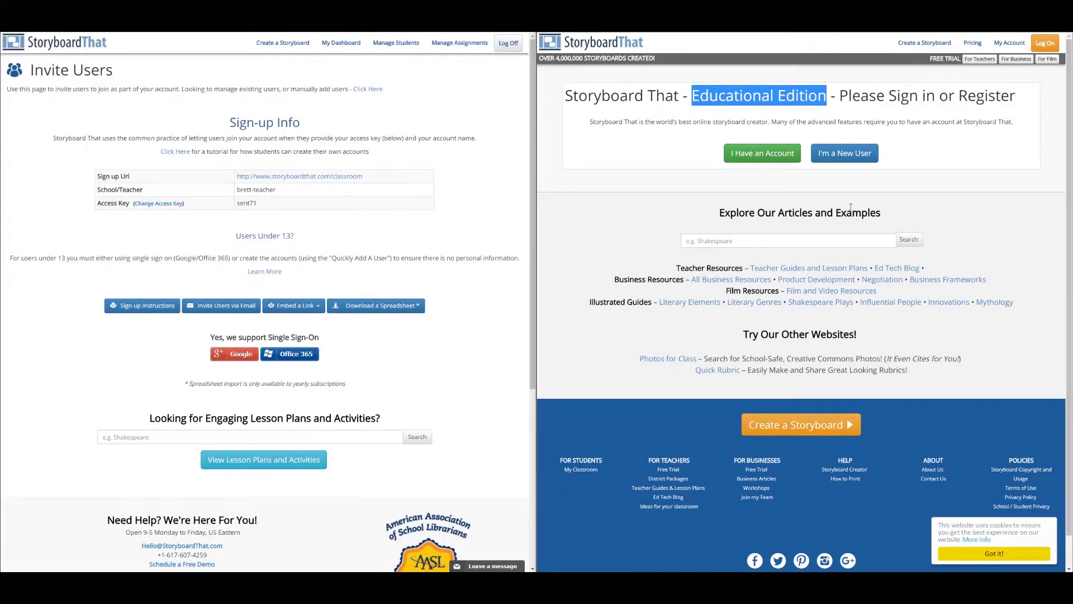
click(839, 159)
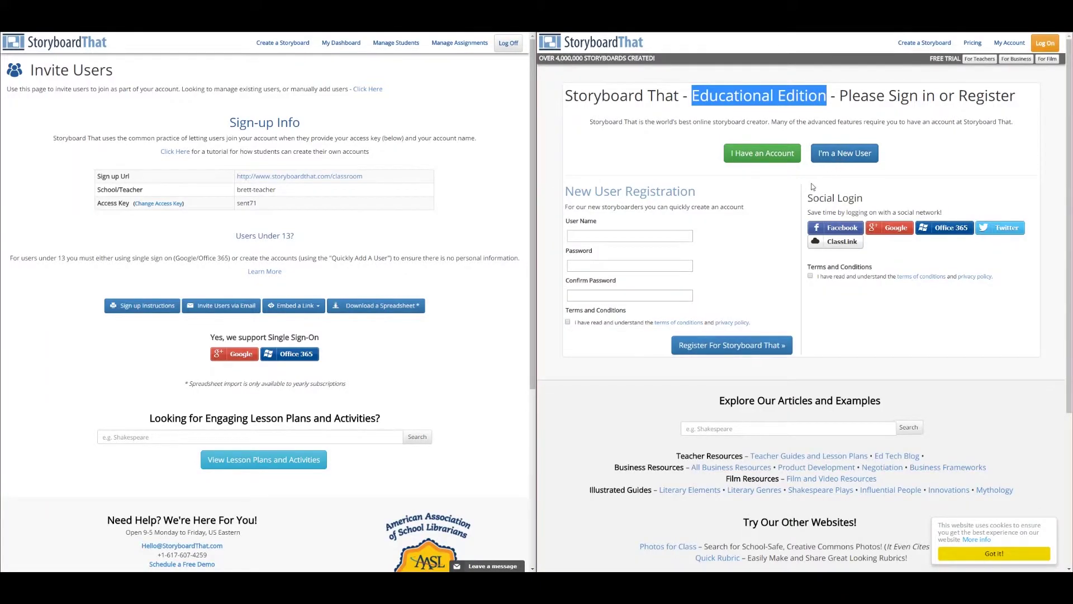
Register a new student account with a user name and confirmed password, accepting the terms.
click(630, 237)
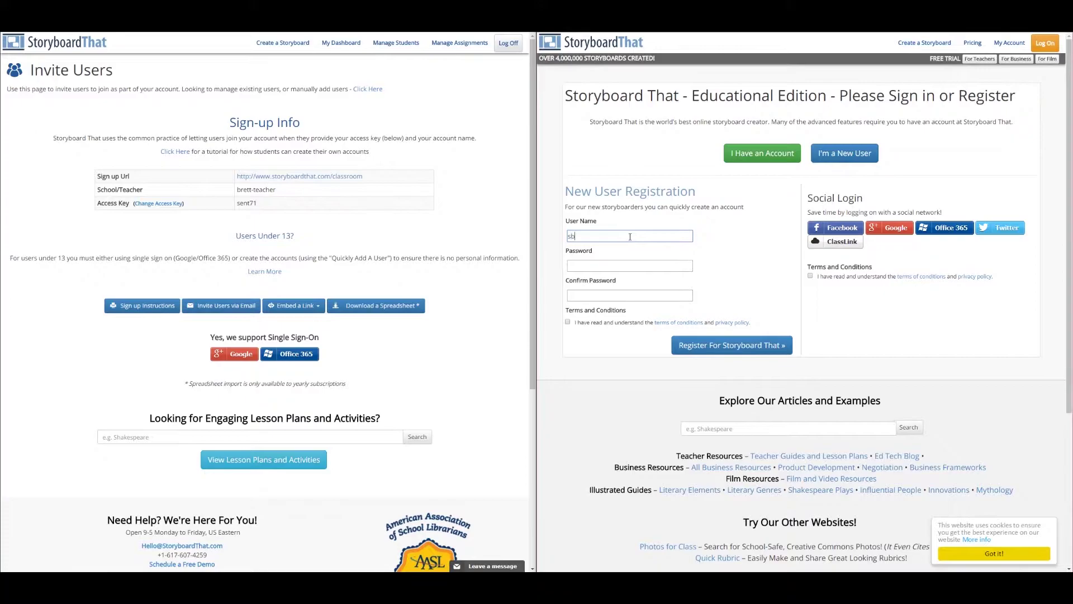
key(Tab)
key(Tab)
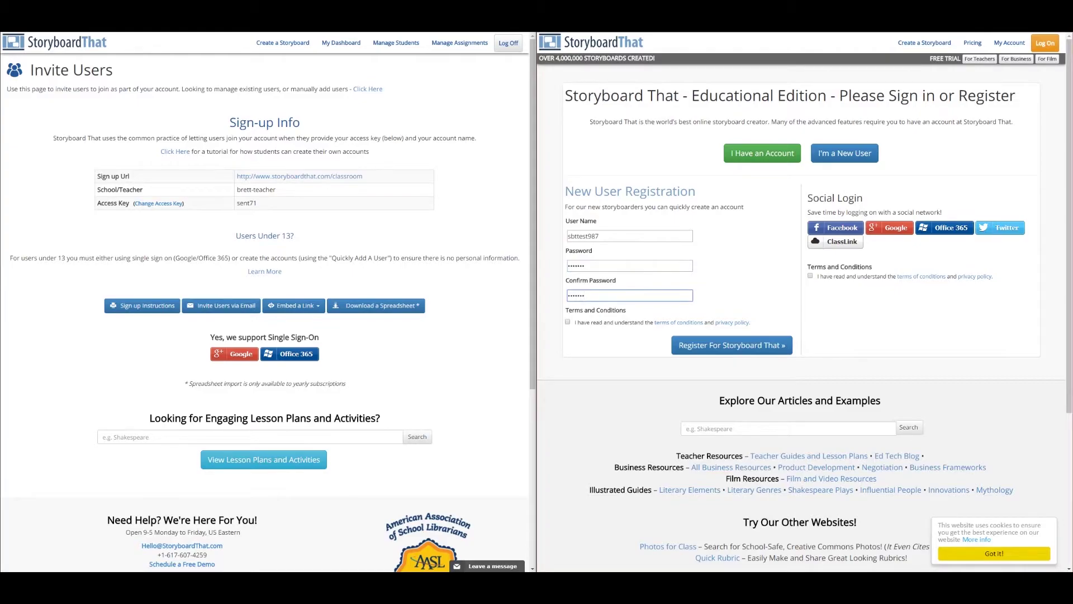
click(566, 323)
click(715, 344)
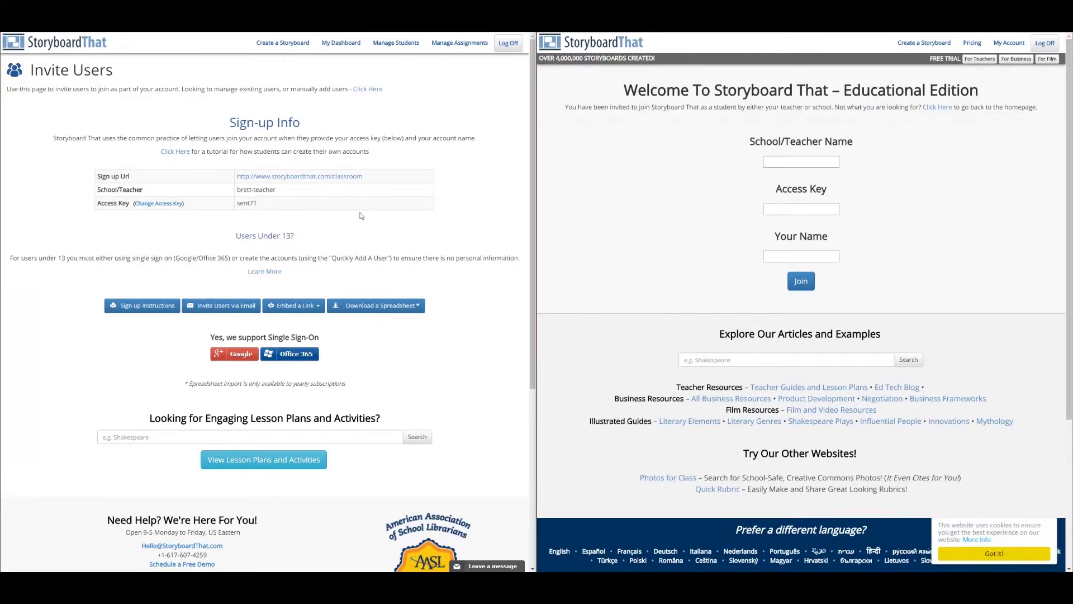
Join the teacher's account as 'Test Student 4' using the teacher name and access key.
click(787, 162)
key(Tab)
key(Tab)
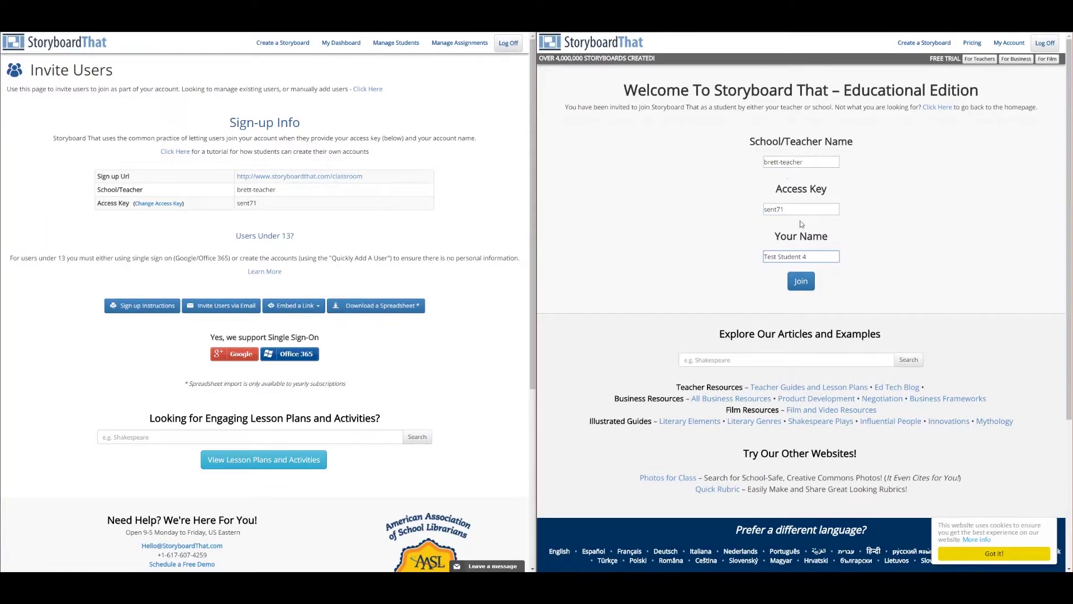
click(807, 285)
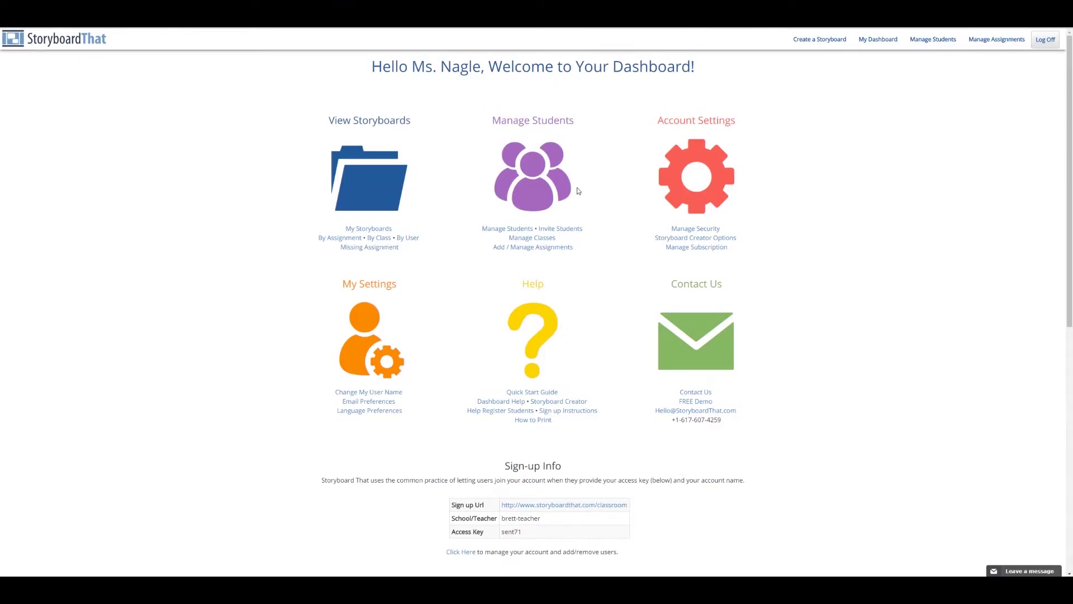
In Manage Classes, add a Math class owned by the teacher, with a class password.
click(531, 238)
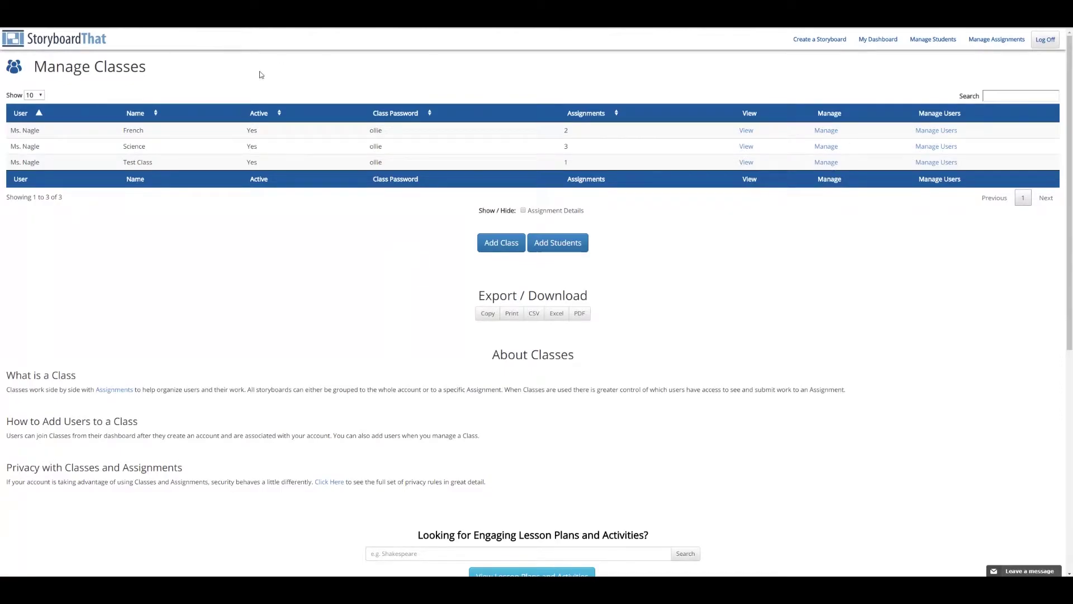
click(510, 242)
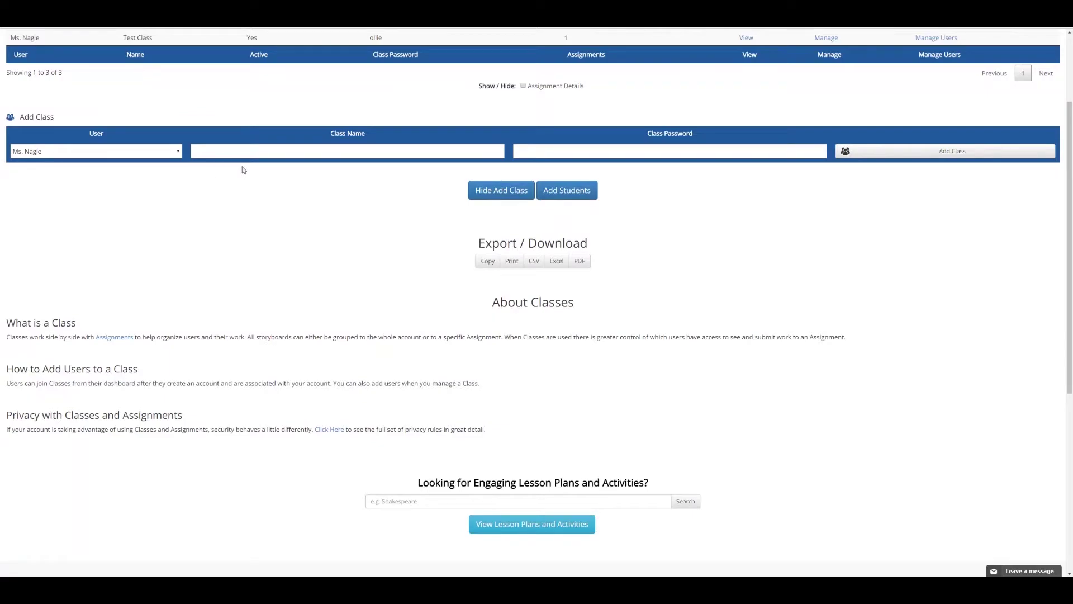
click(176, 152)
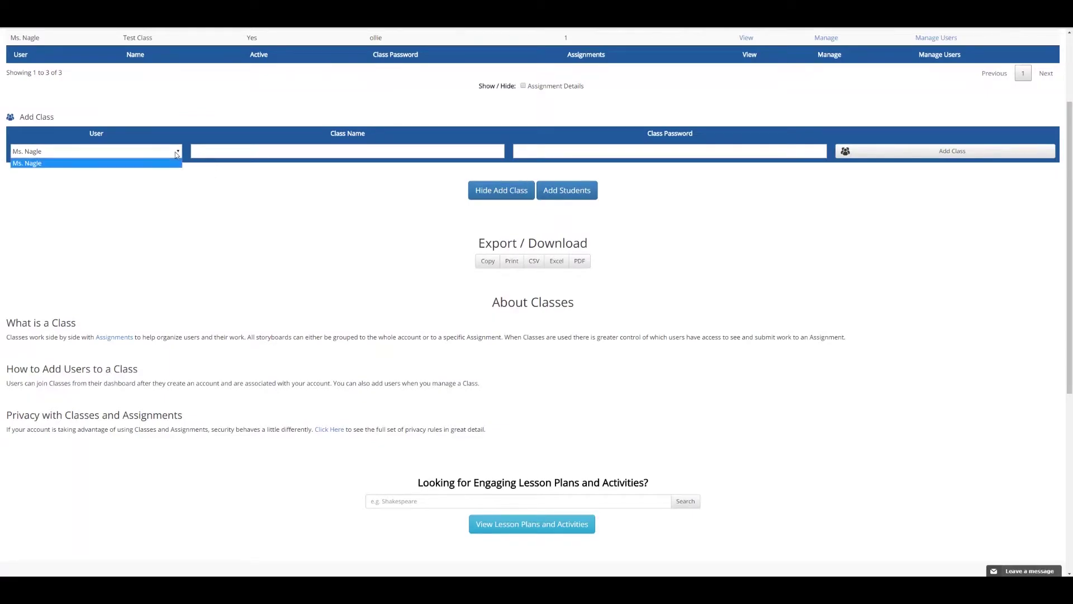
click(176, 153)
click(227, 155)
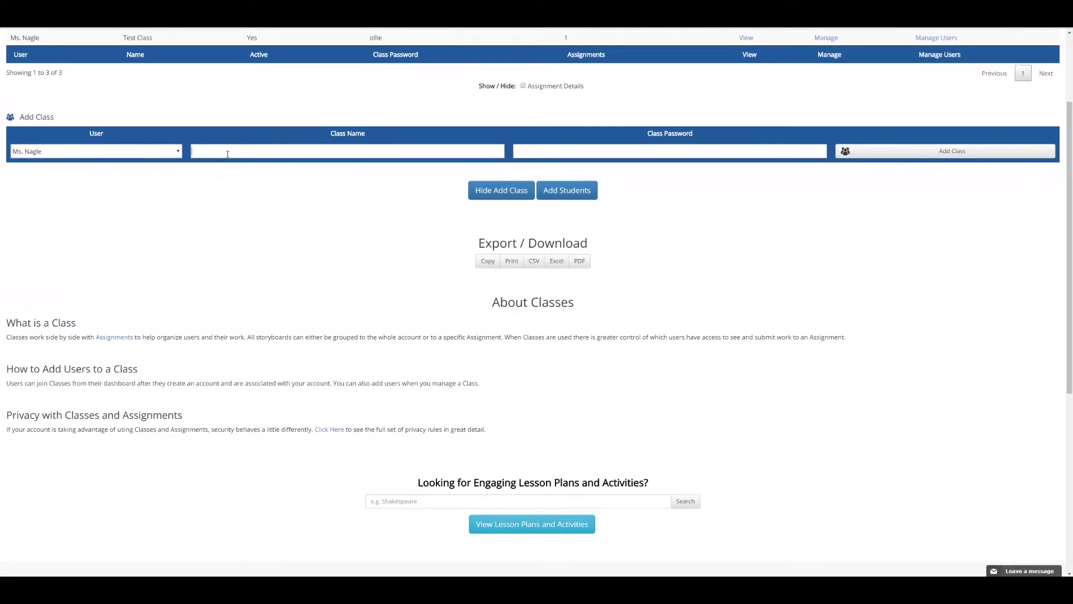
text(Math)
click(916, 154)
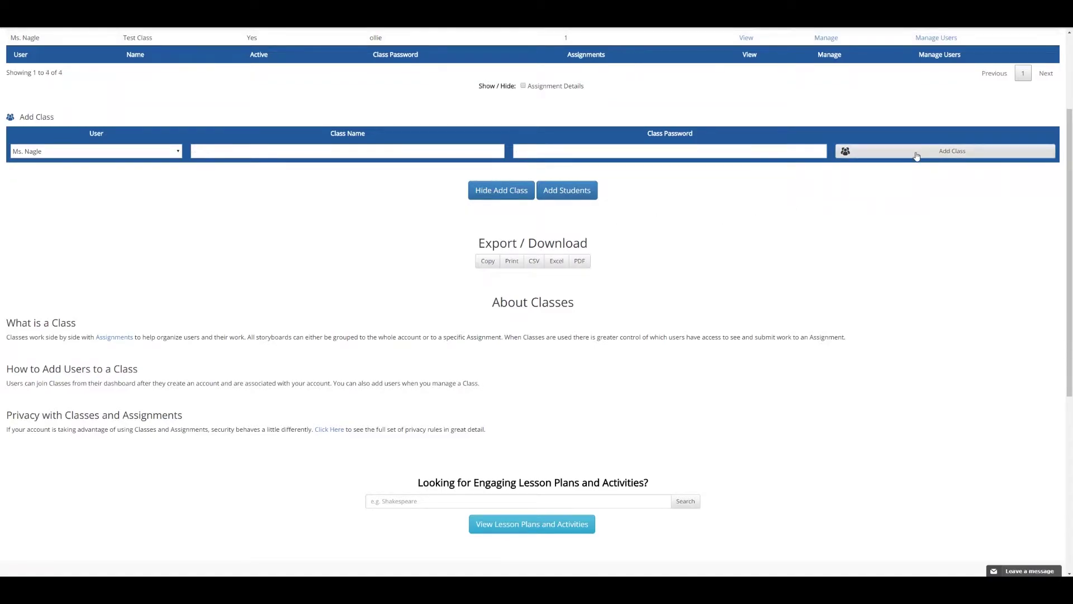
scroll(811, 147, up, 3)
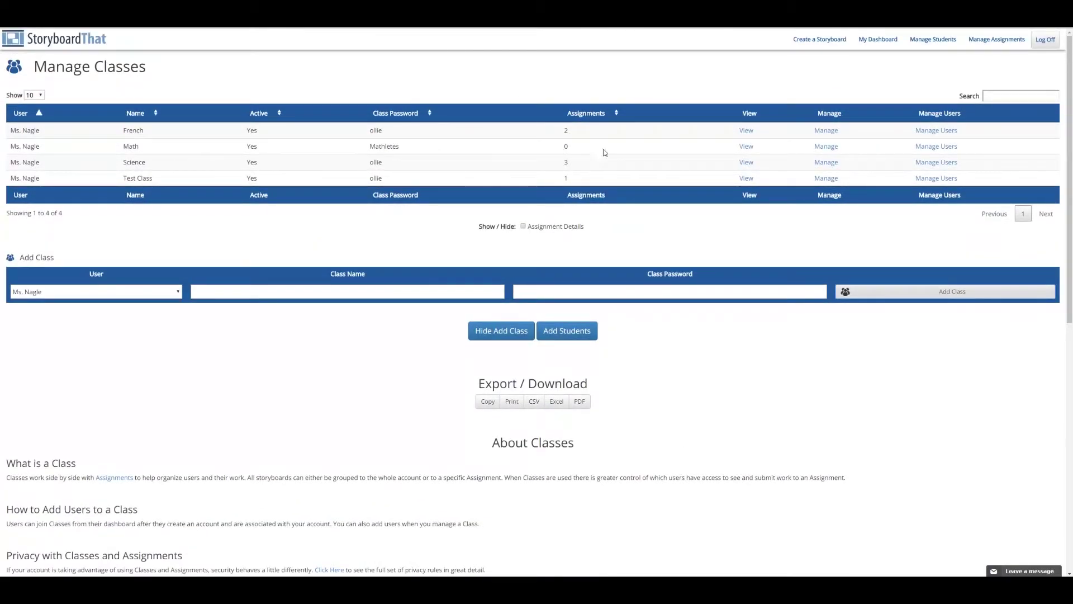
Tick New Assignment in the Math class settings, confirm the update, and close the dialog.
click(827, 146)
click(374, 148)
click(315, 217)
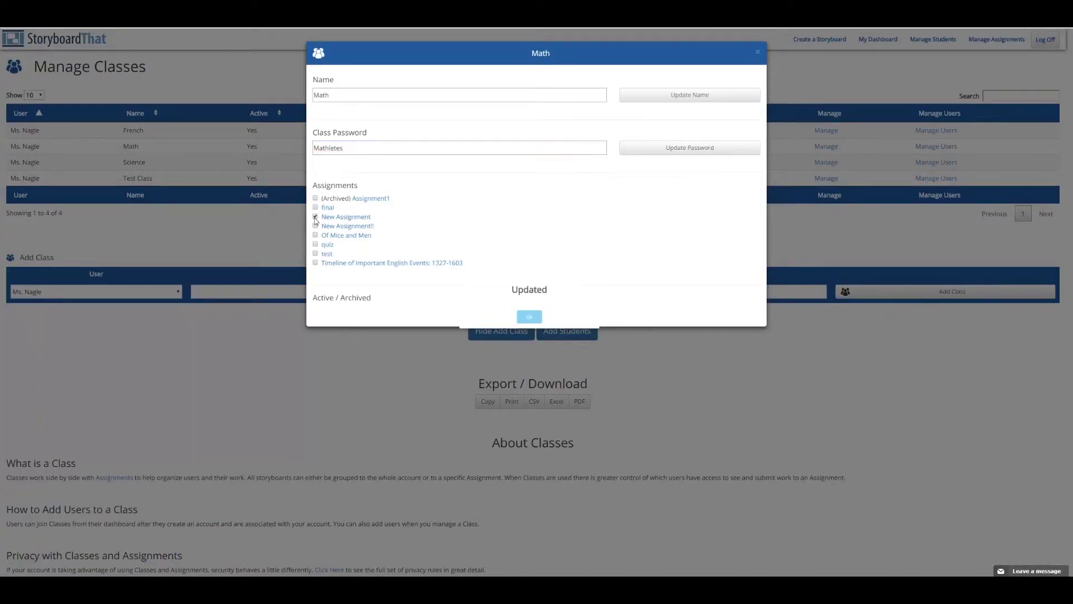
click(528, 318)
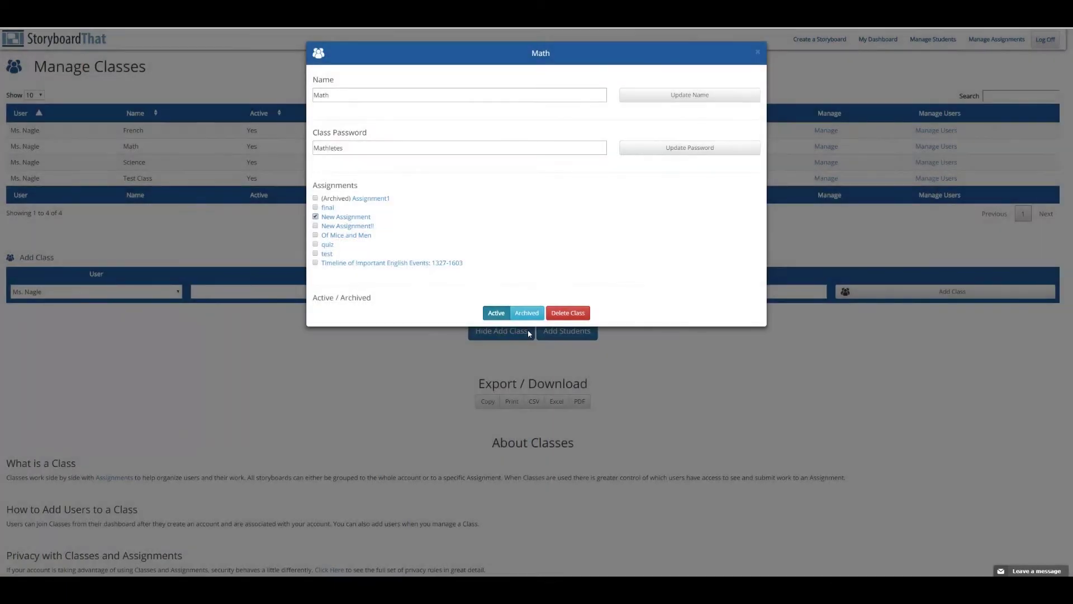
click(613, 351)
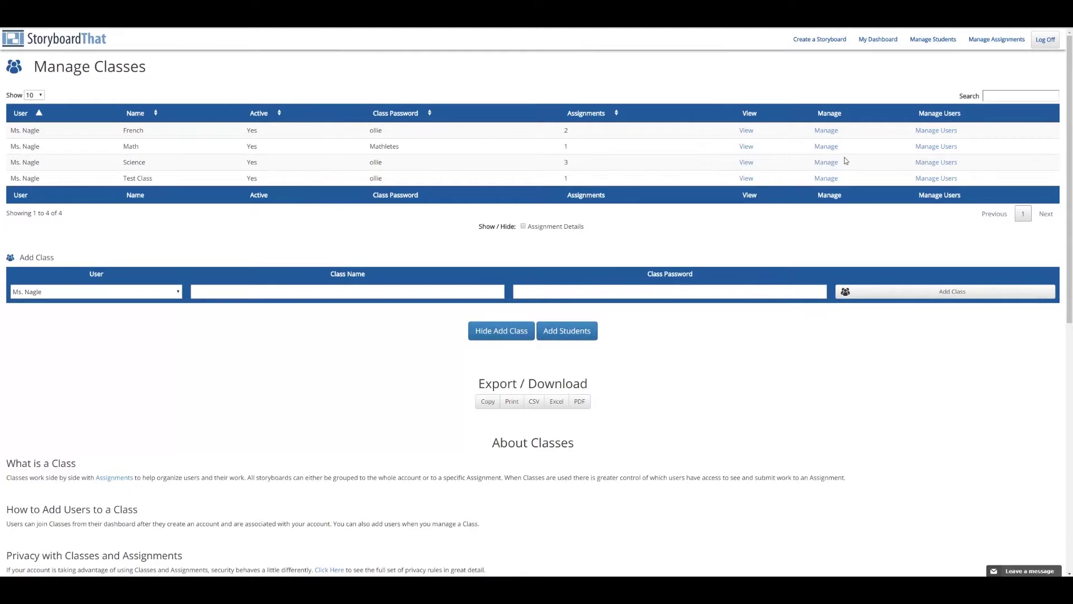
Select all four test students, move them into Math's Members of Class, and close the window.
click(941, 149)
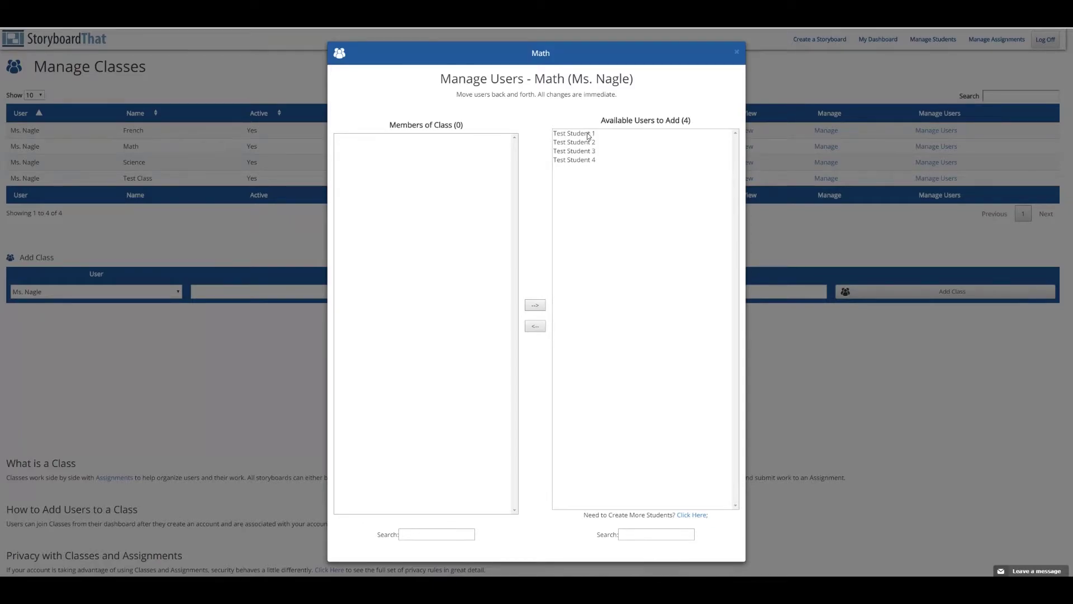
click(589, 136)
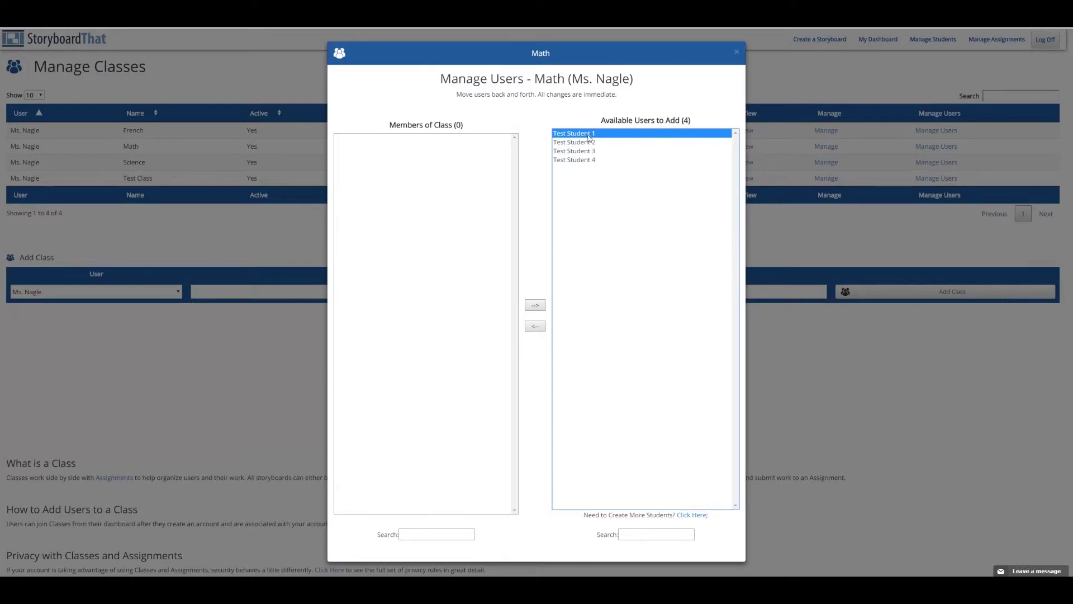
ctrl+click(590, 143)
ctrl+click(591, 160)
ctrl+click(590, 152)
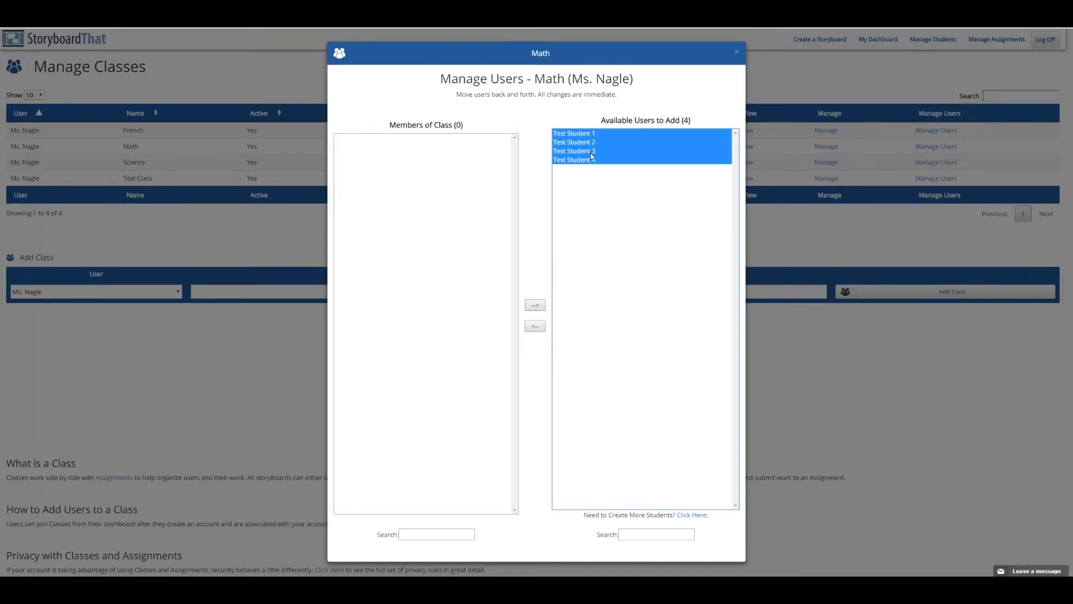
click(536, 327)
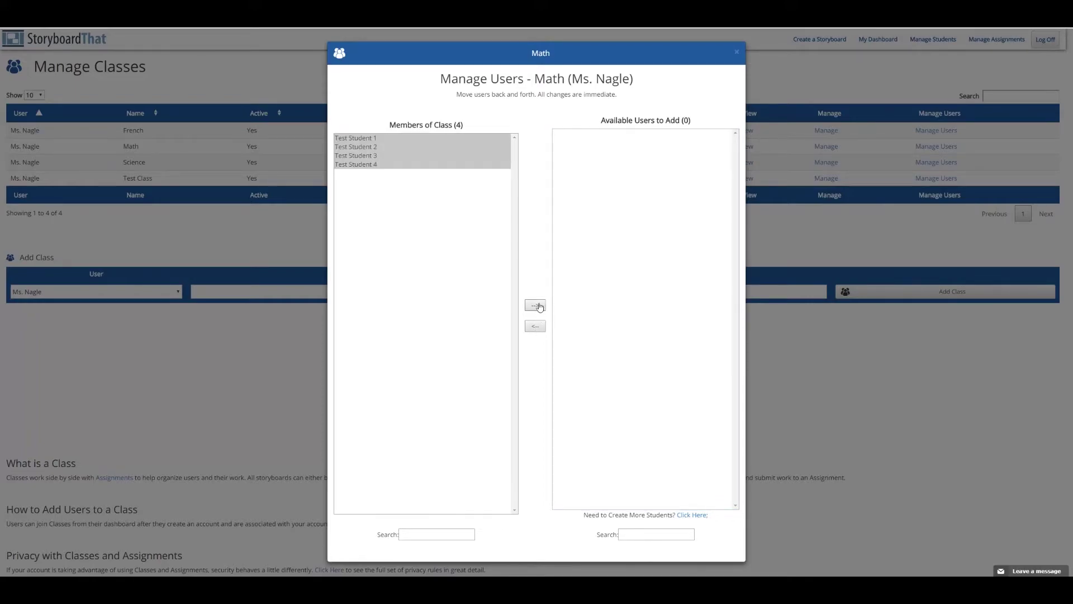
click(537, 306)
click(535, 327)
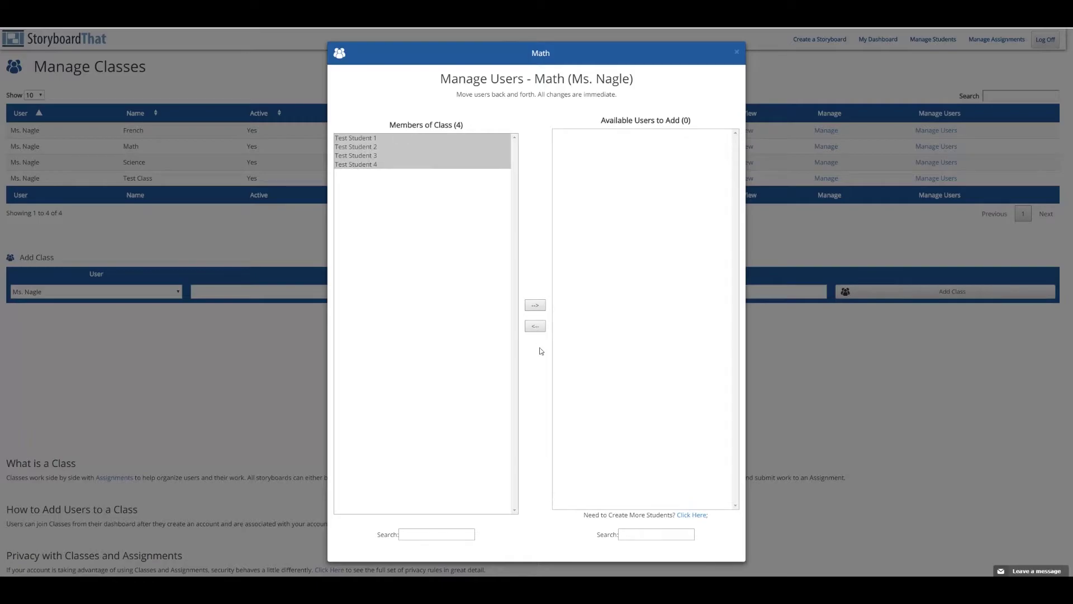
click(877, 470)
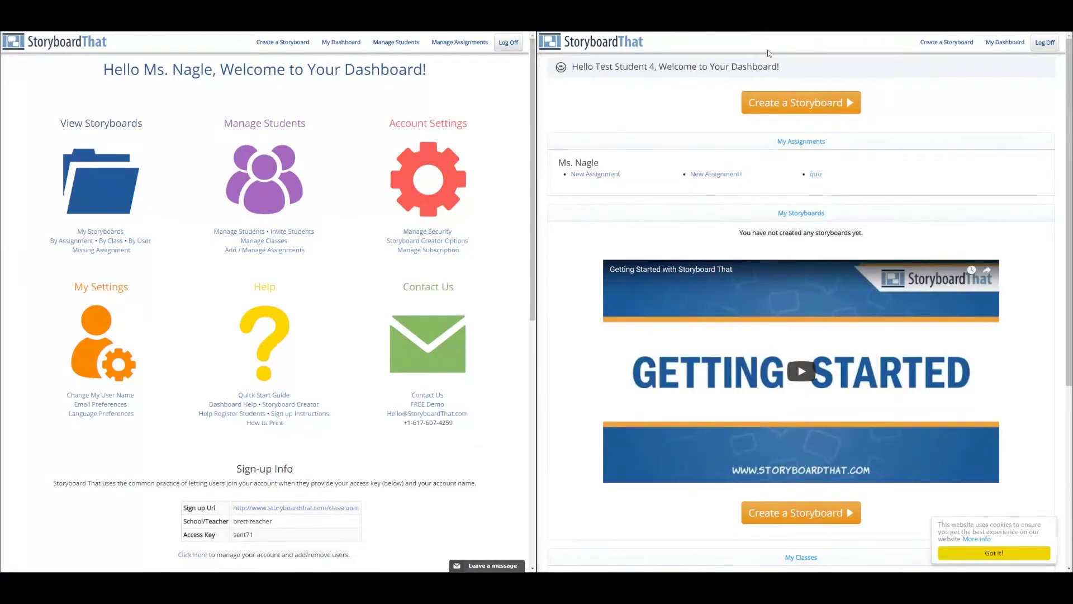
Add a new assignment named 'Final Exam', keeping the teacher as its owner.
click(263, 251)
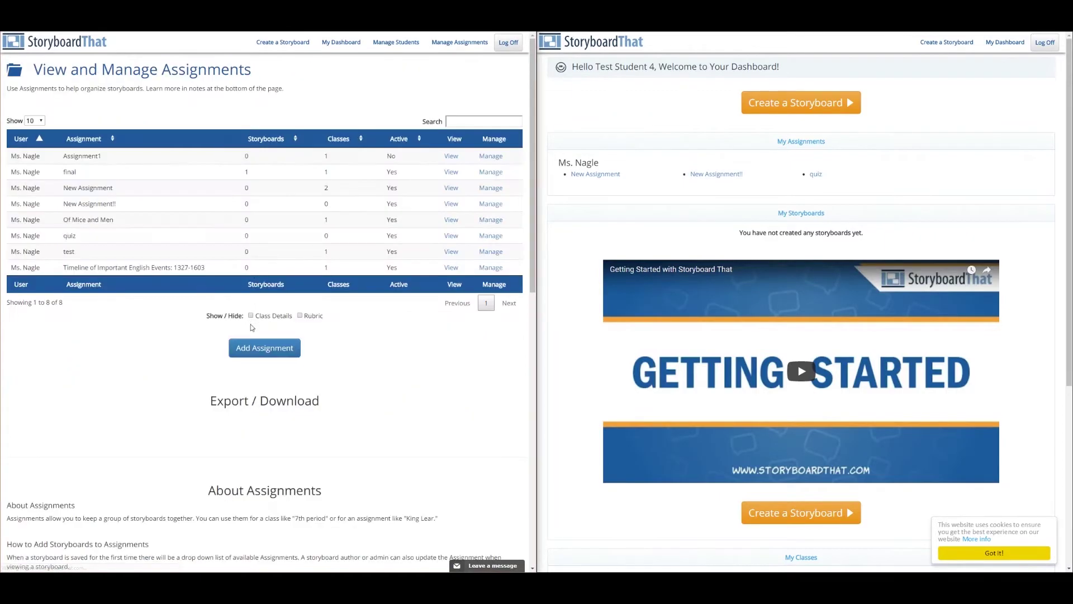
click(255, 353)
click(101, 154)
click(101, 163)
click(169, 153)
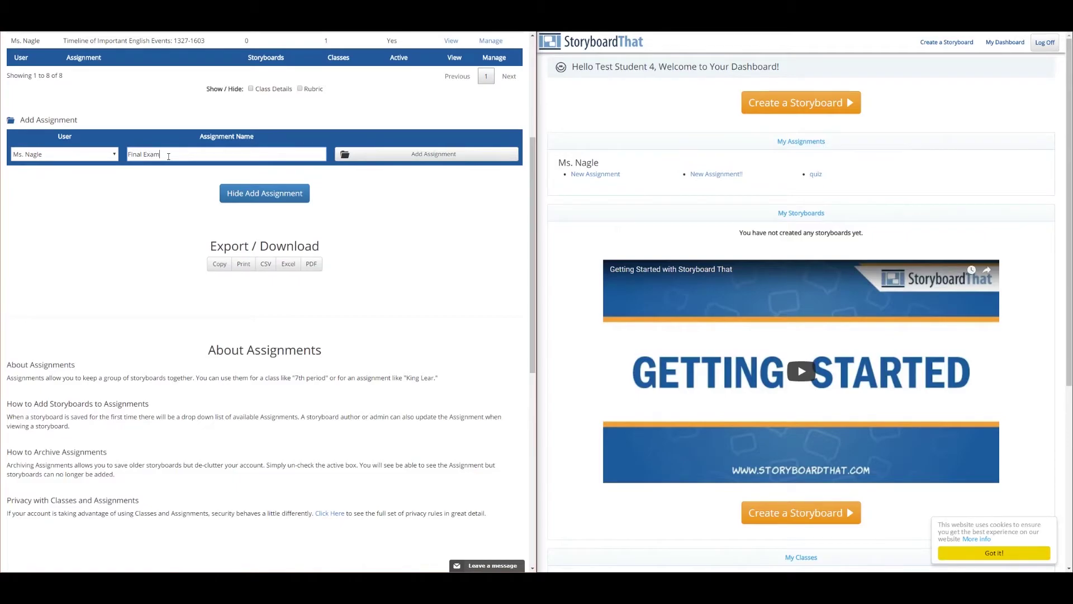
click(350, 151)
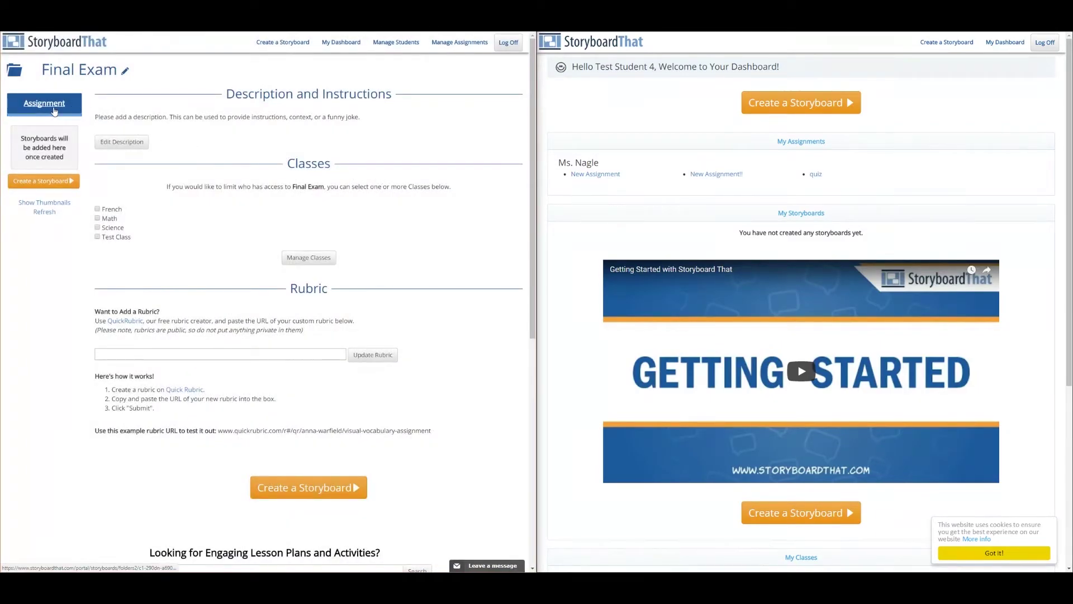
In the Final Exam assignment settings, link it to the Math class, then close the settings.
click(352, 43)
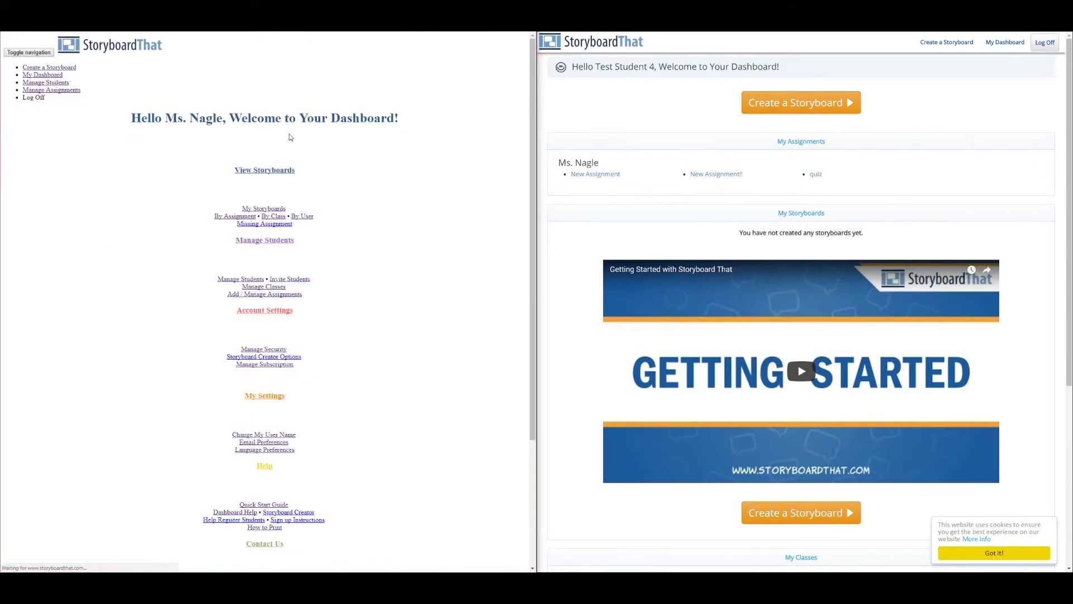
click(268, 253)
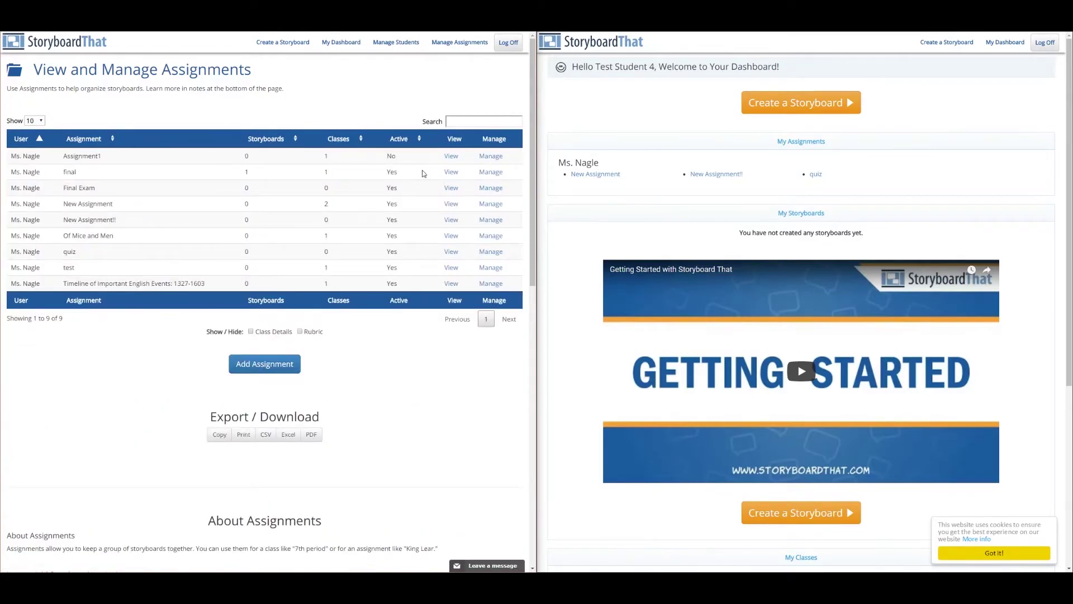
click(486, 188)
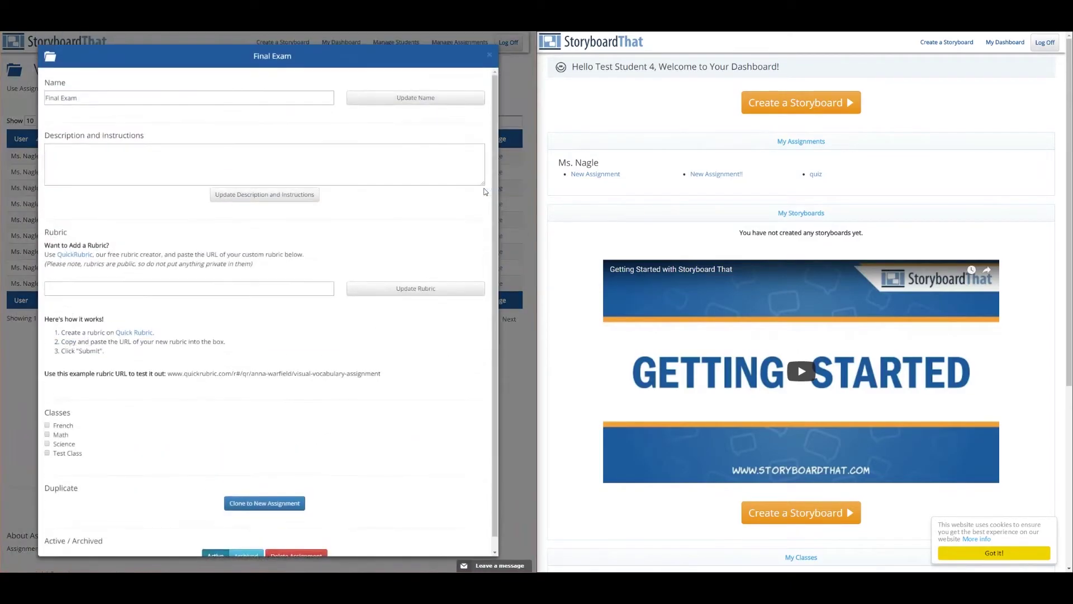
click(266, 166)
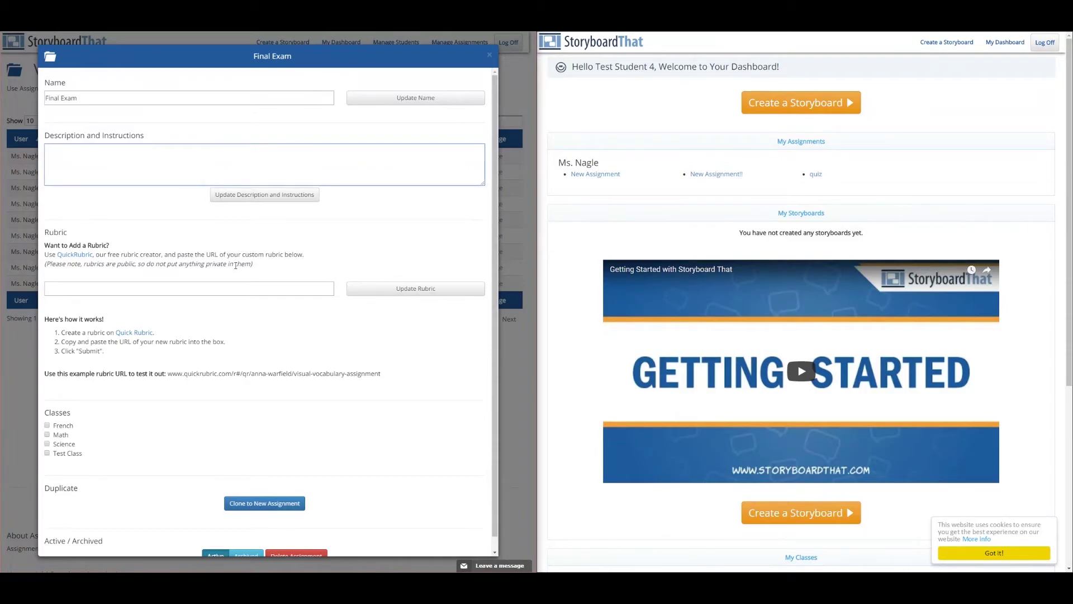
click(229, 286)
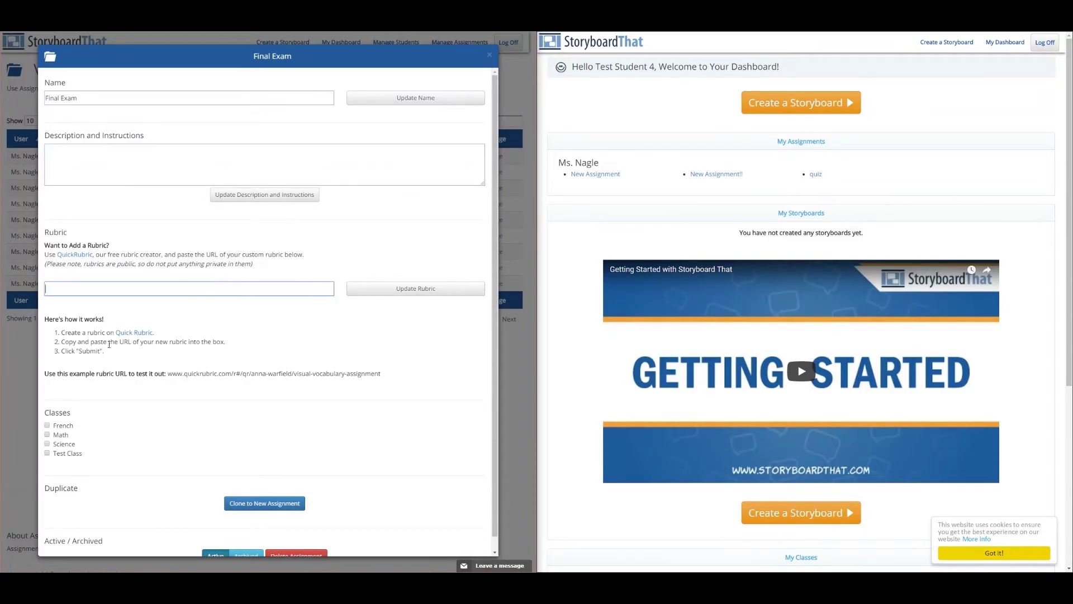
click(47, 435)
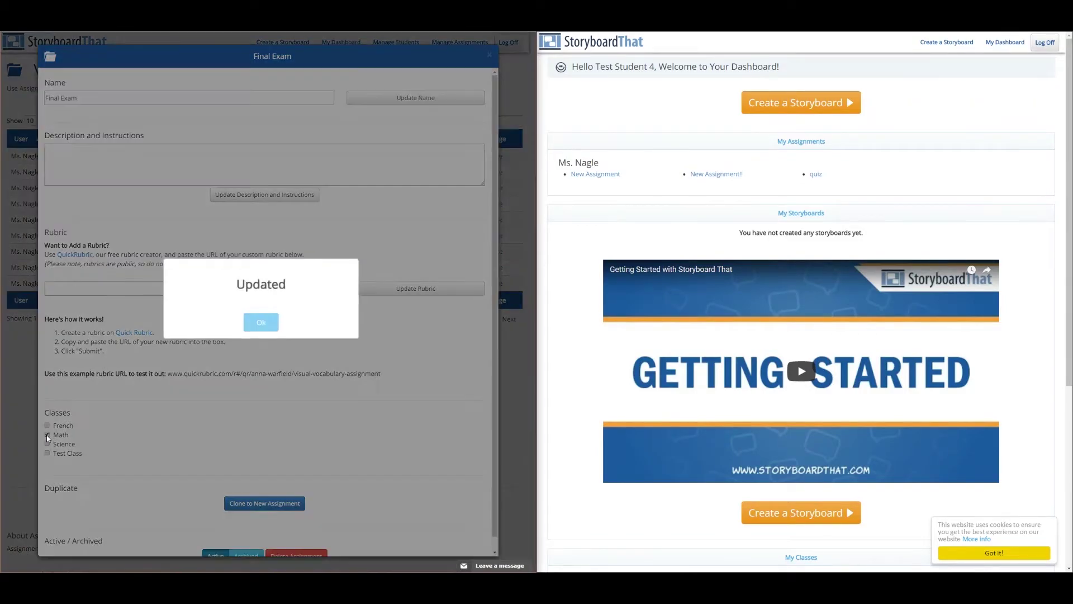
click(269, 321)
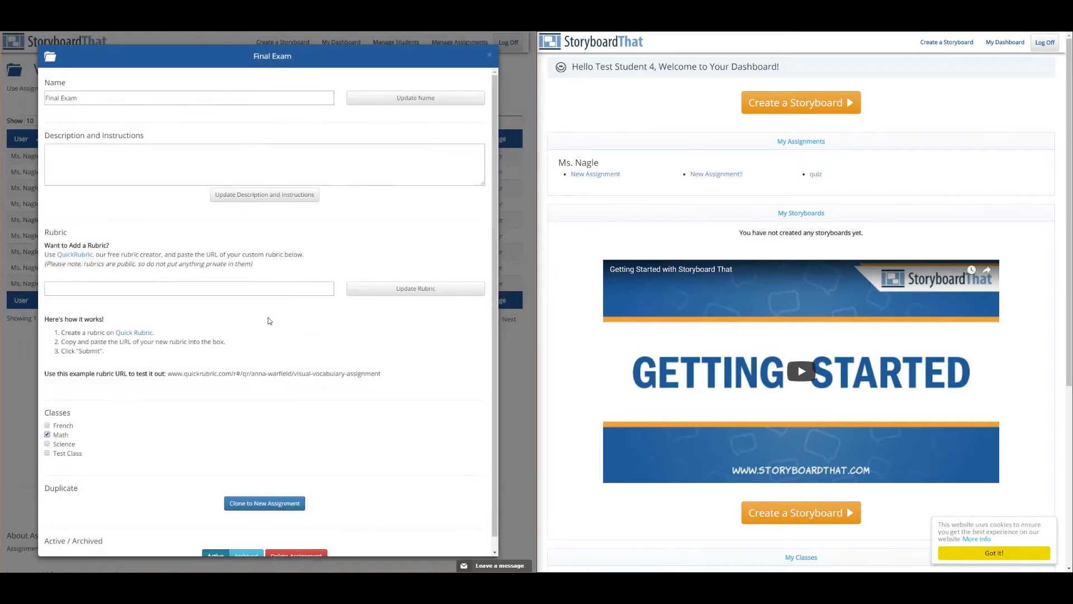
scroll(259, 322, down, 1)
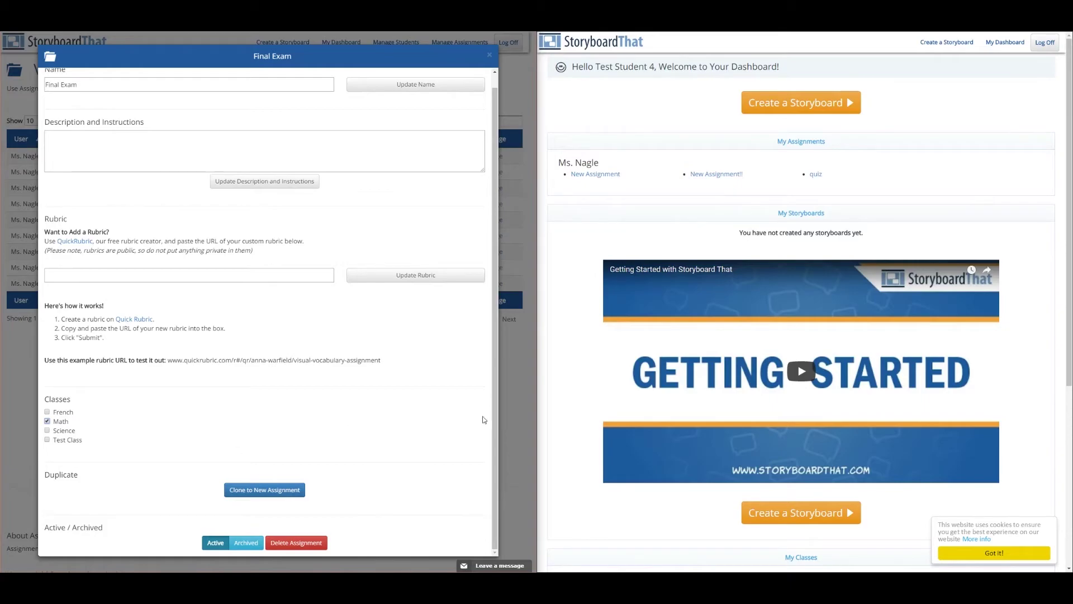
click(513, 394)
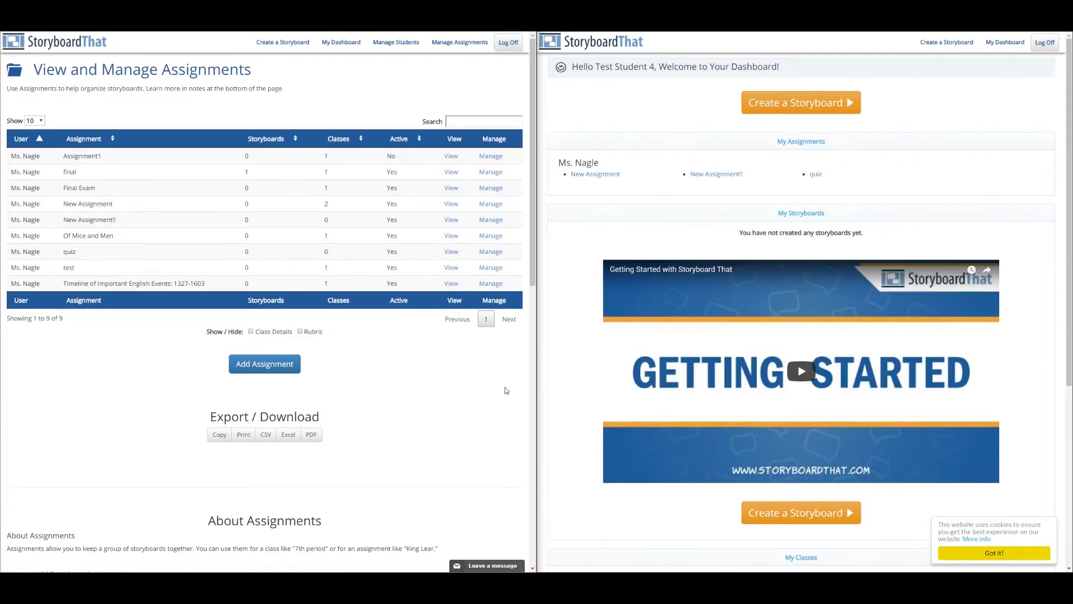
click(451, 187)
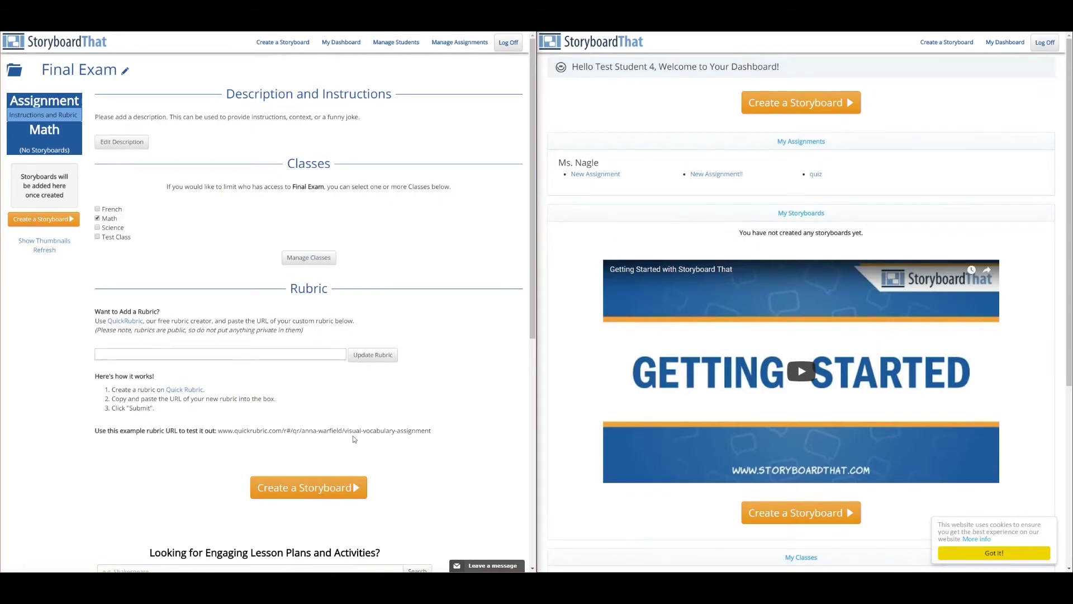
click(332, 484)
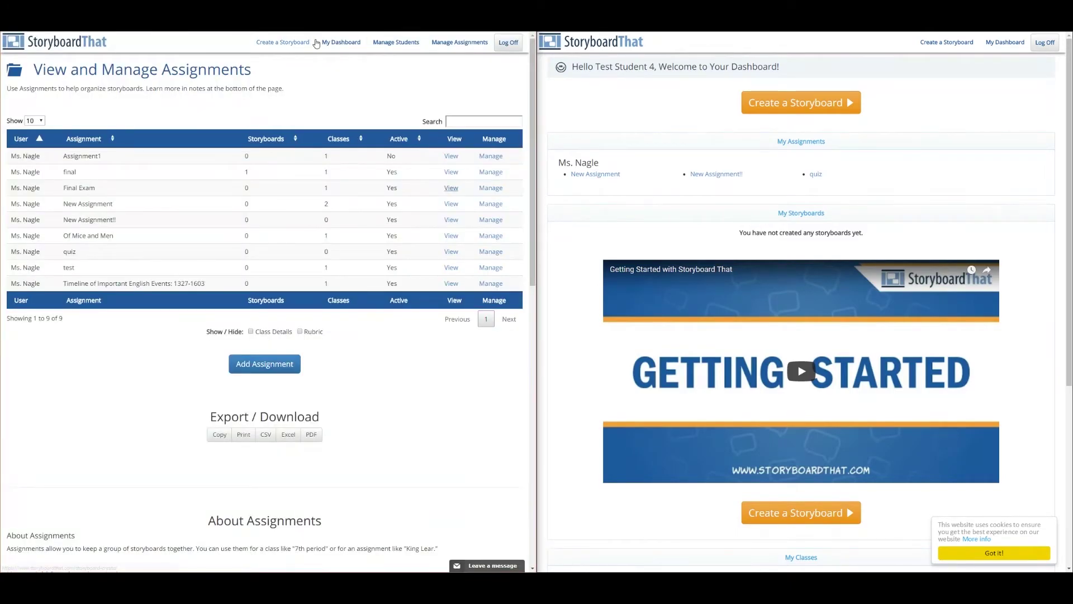
Move the Plot Diagram storyboard from Missing Assignment into Final Exam, then refresh the student dashboard.
click(335, 43)
click(104, 252)
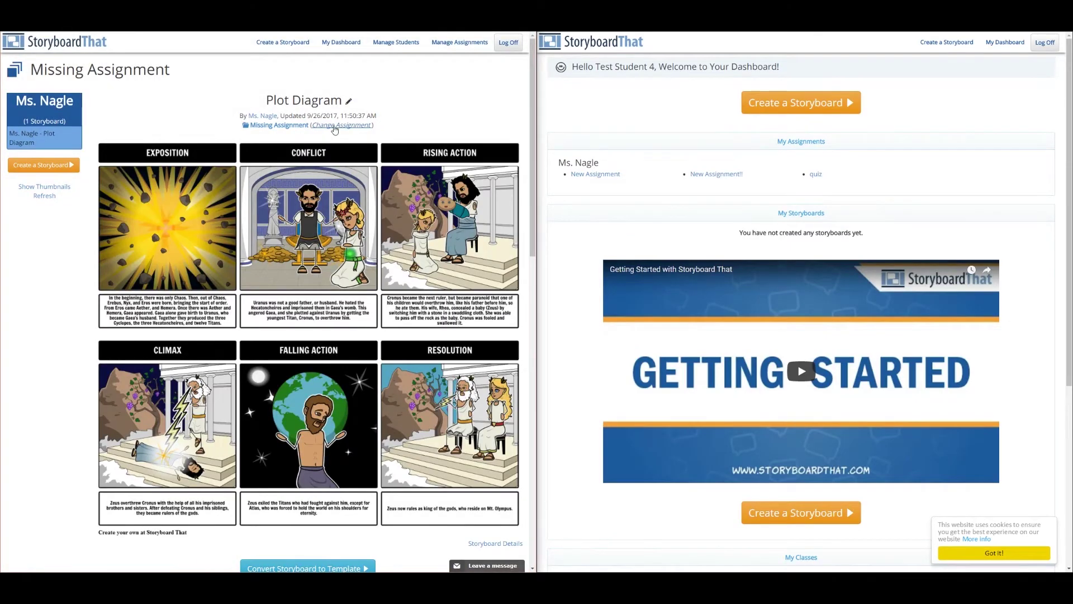
click(335, 128)
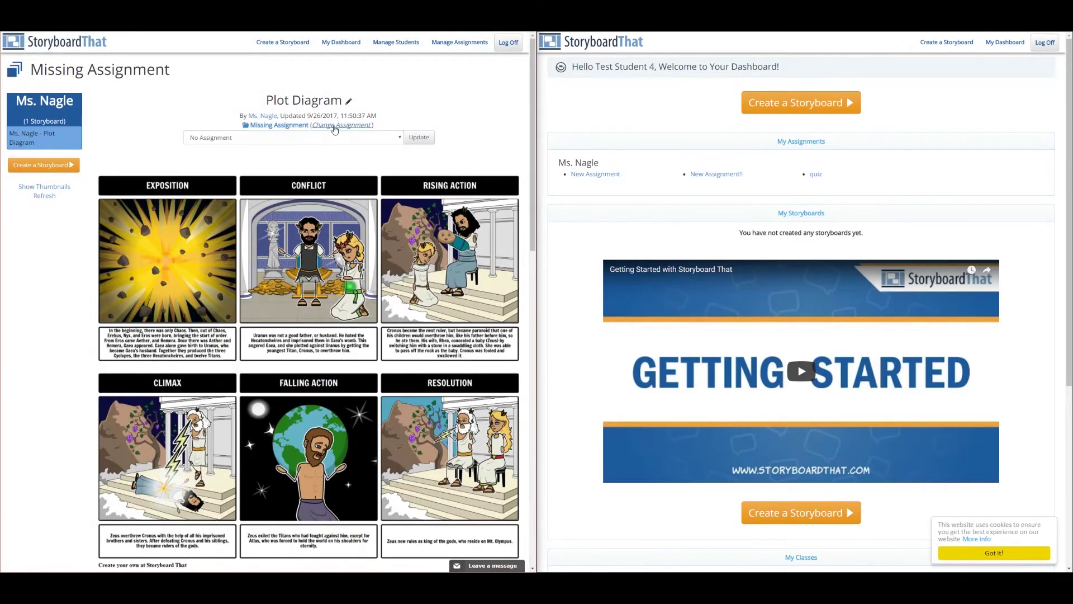
click(334, 137)
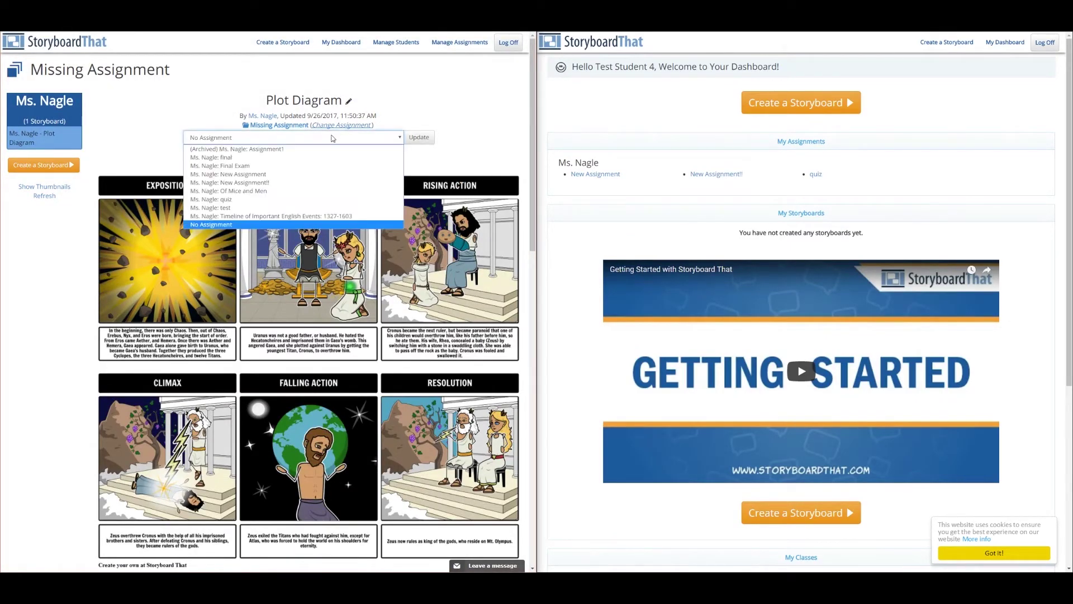
click(324, 166)
click(419, 138)
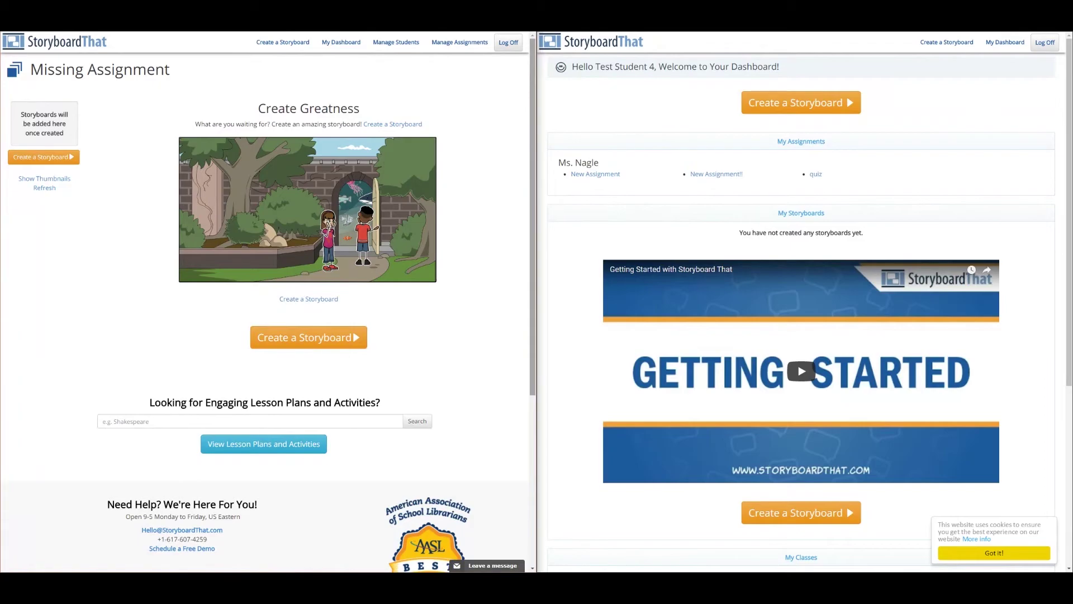
key(F5)
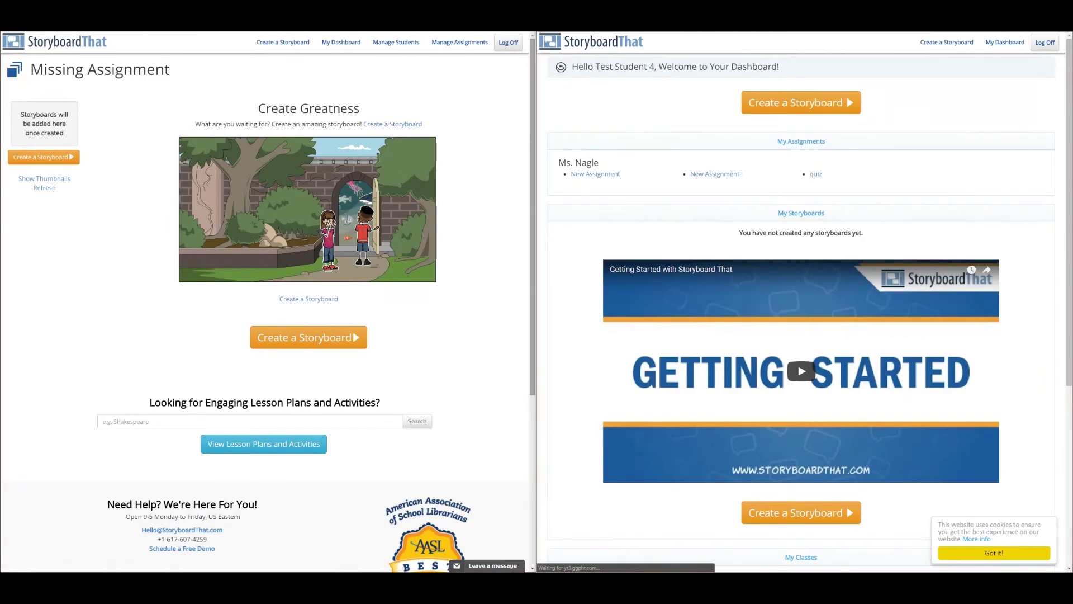
As the student, refresh, open Final Exam under My Assignments, and create a blank storyboard.
key(F5)
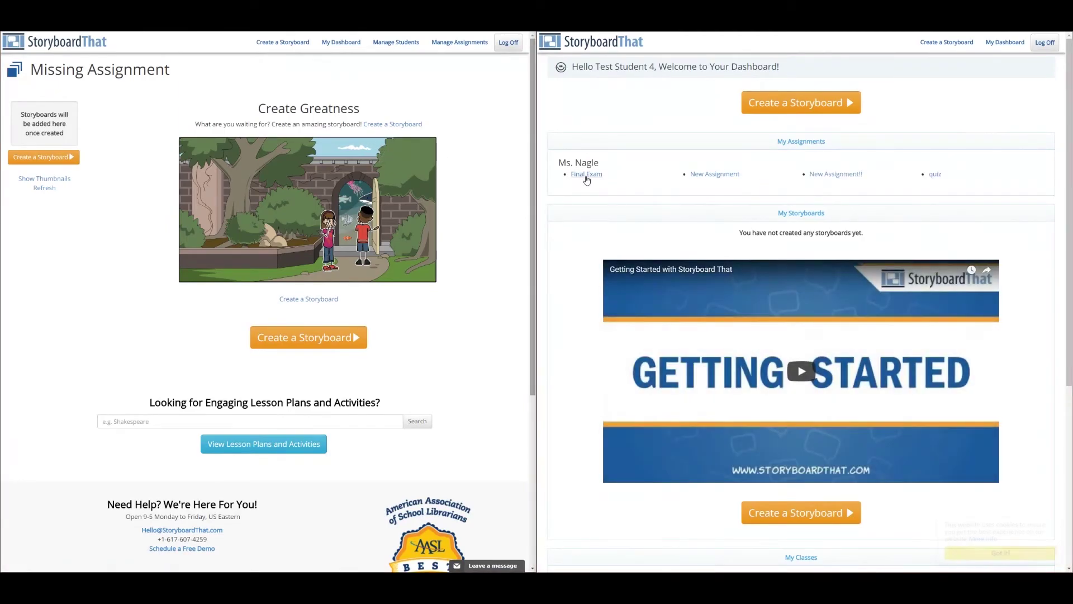
click(587, 177)
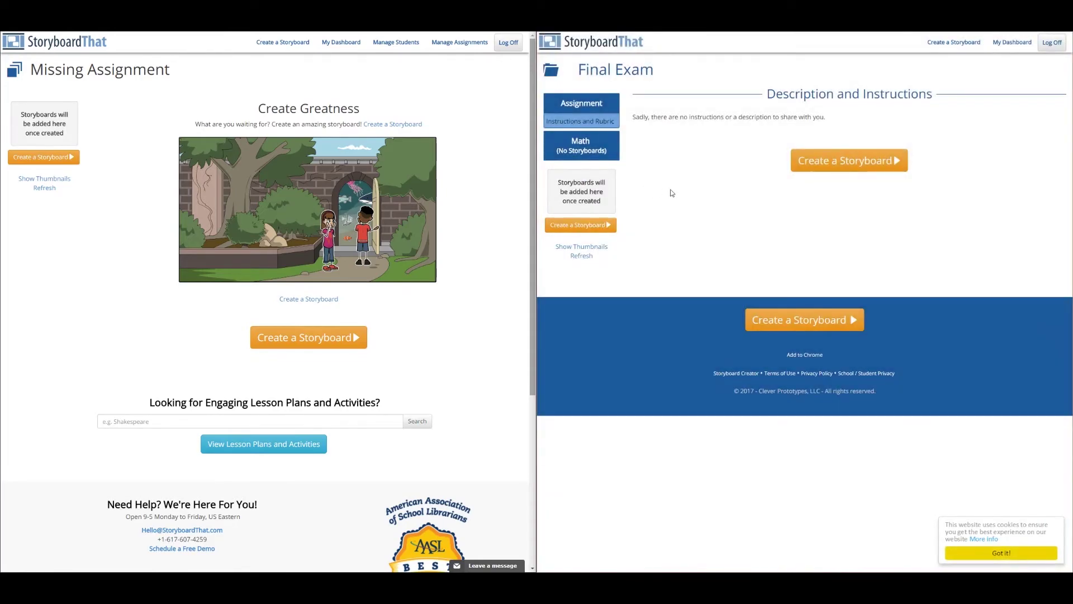
click(839, 170)
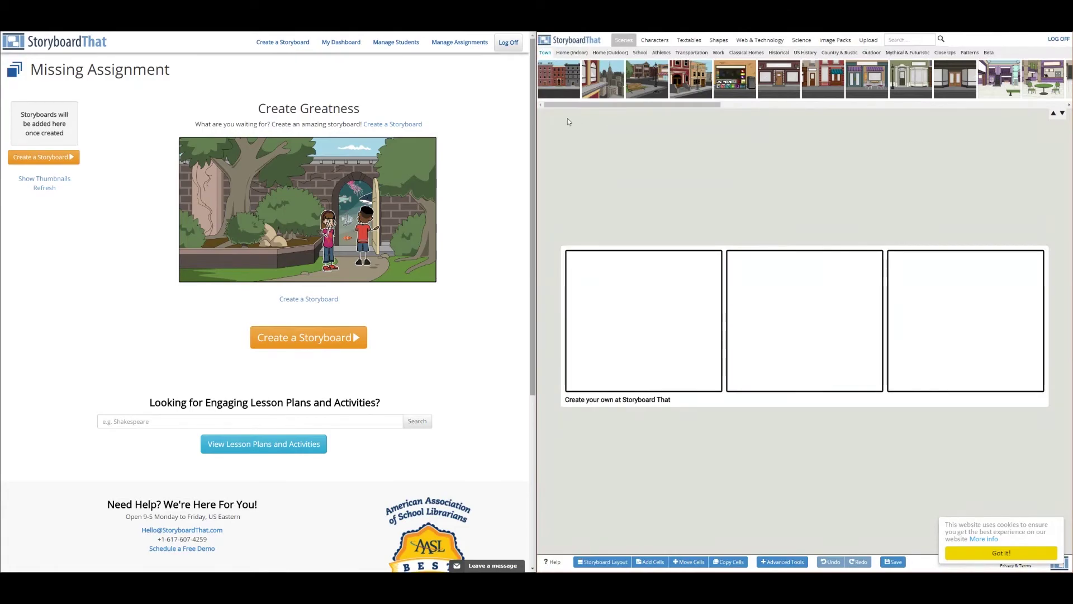
Open the Plot Diagram storyboard through the Final Exam entry in By Assignment.
click(344, 44)
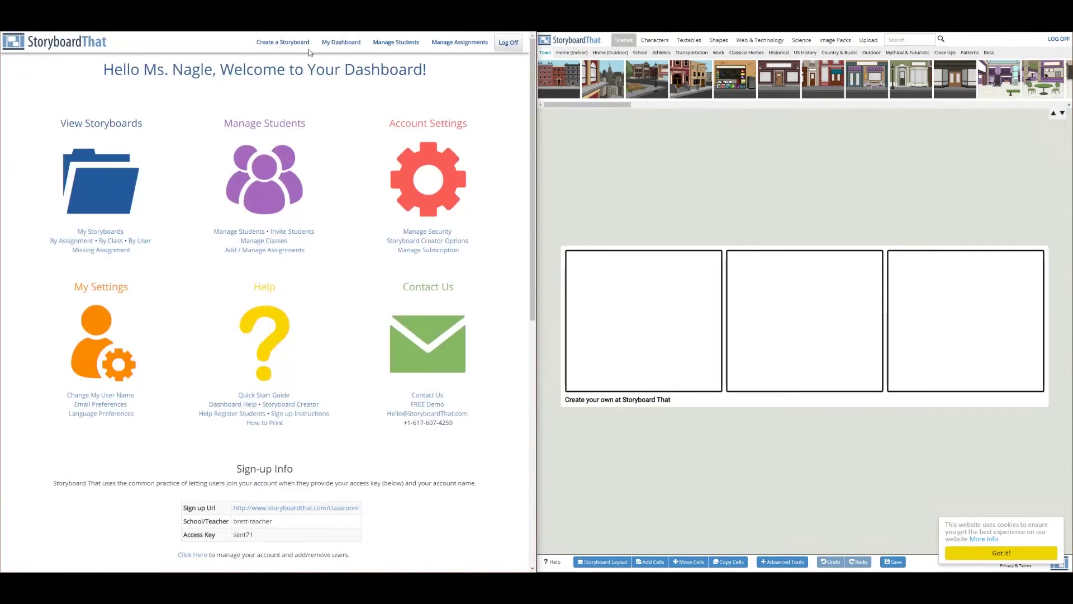
click(85, 243)
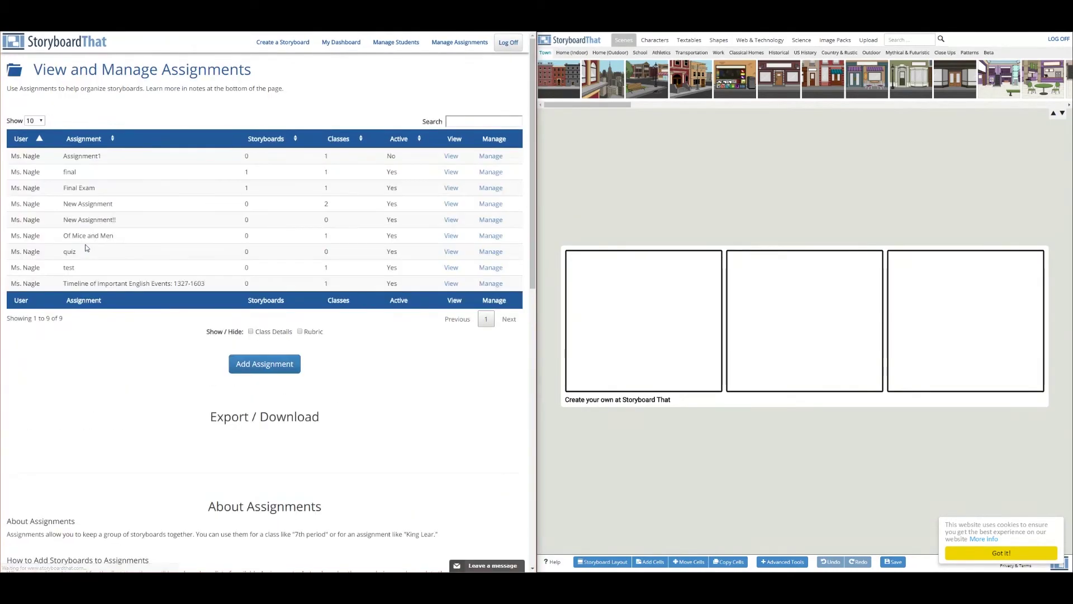
click(451, 190)
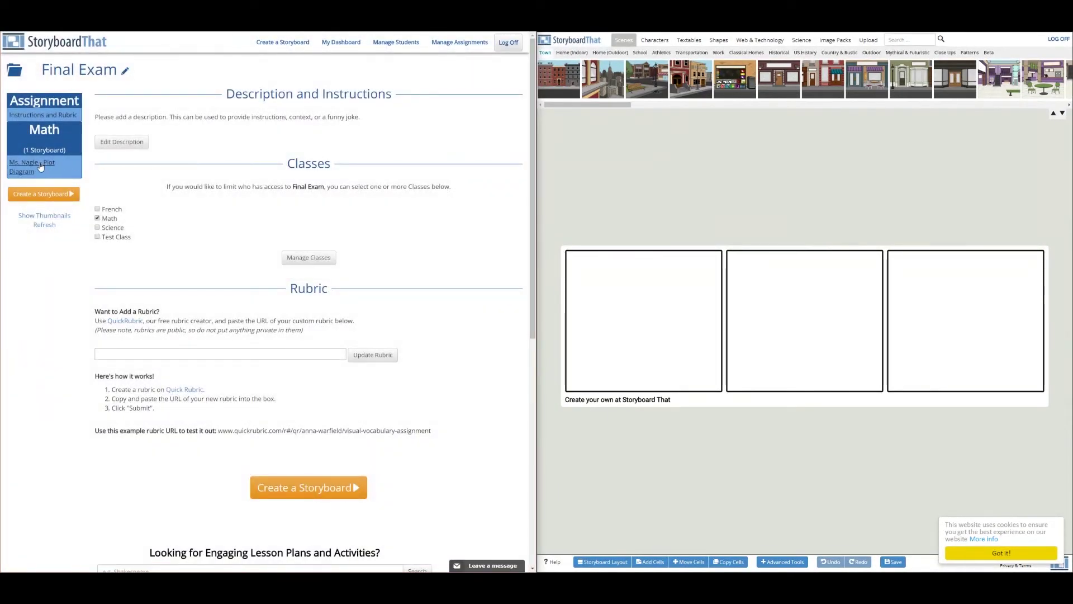
click(40, 166)
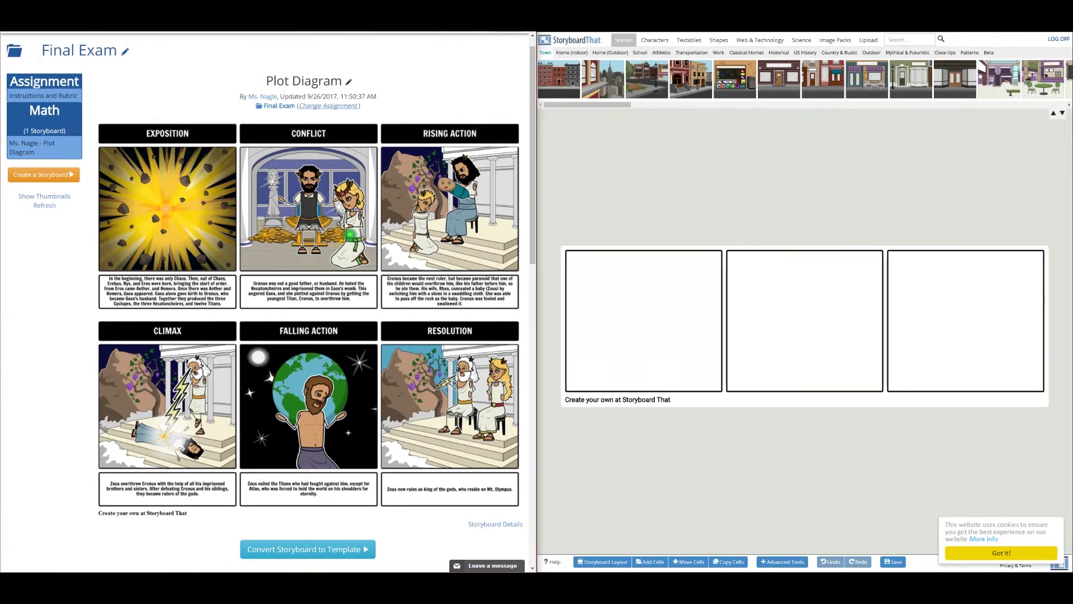
Post the comment 'Great work!' on the Plot Diagram storyboard.
scroll(345, 242, down, 5)
scroll(344, 242, down, 1)
click(334, 363)
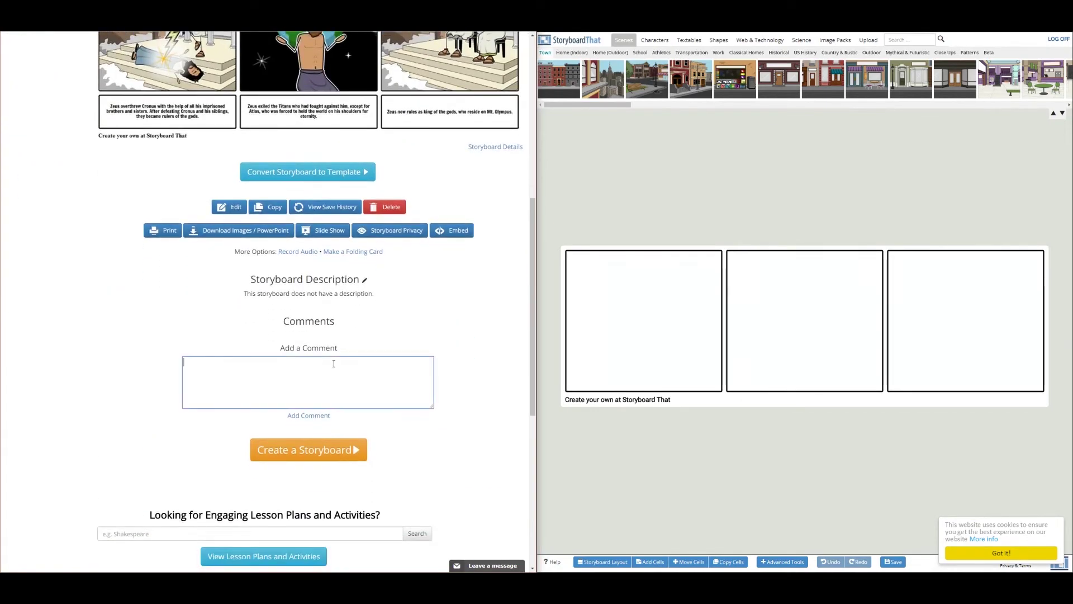
text(Great work!)
click(311, 416)
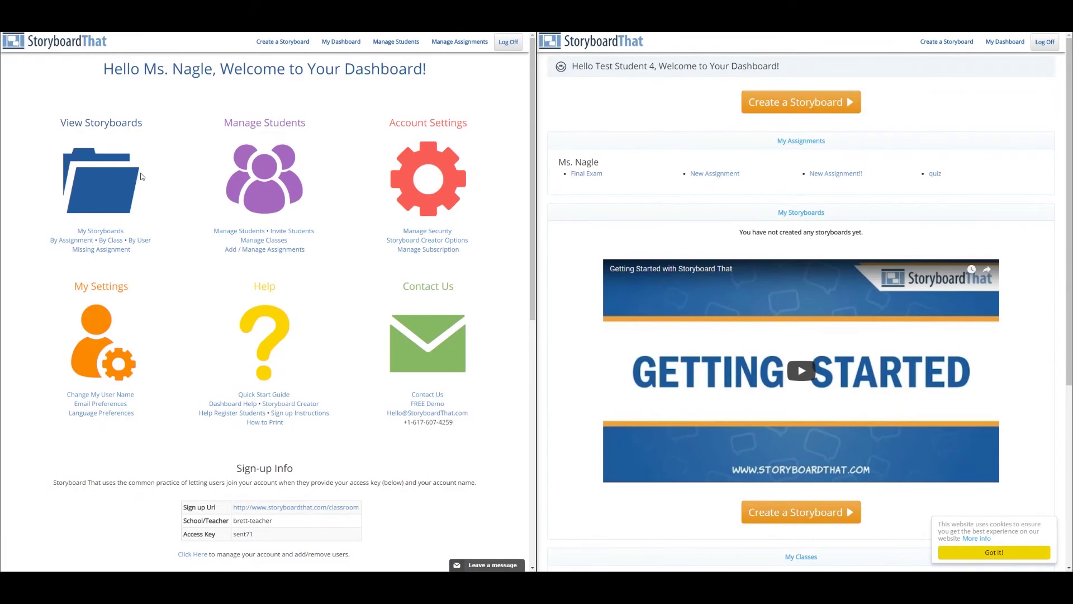
Convert the Plot Diagram storyboard from My Storyboards into a group-viewable template.
click(106, 231)
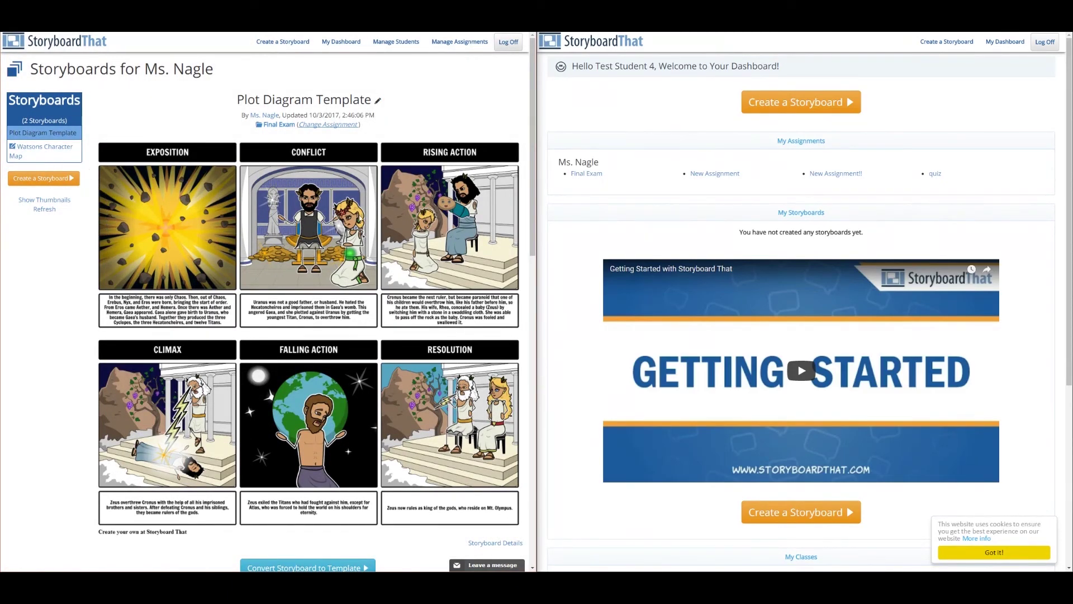
scroll(346, 272, down, 4)
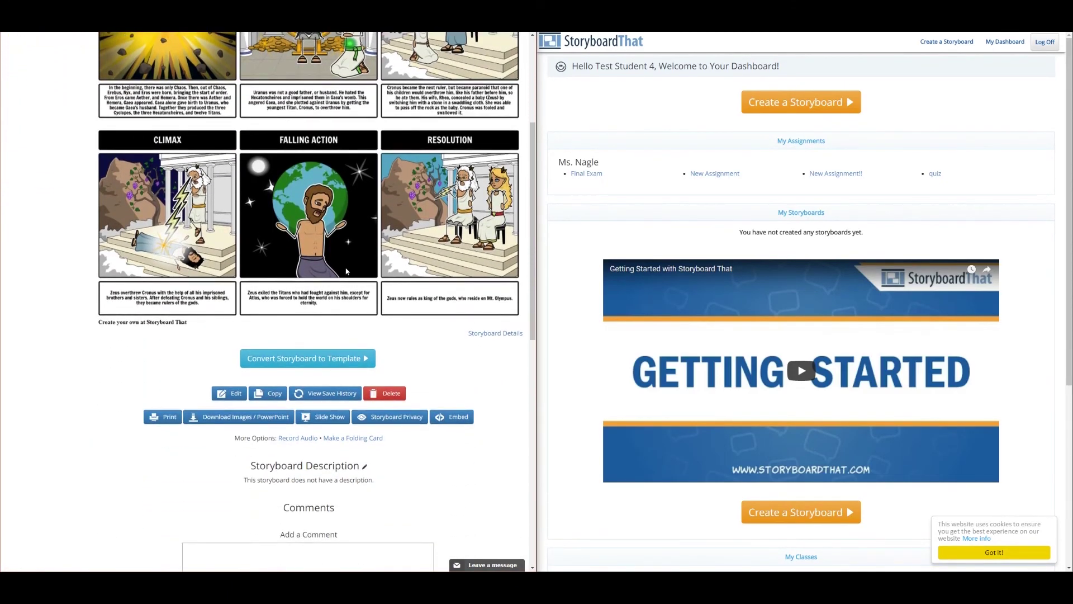
click(336, 364)
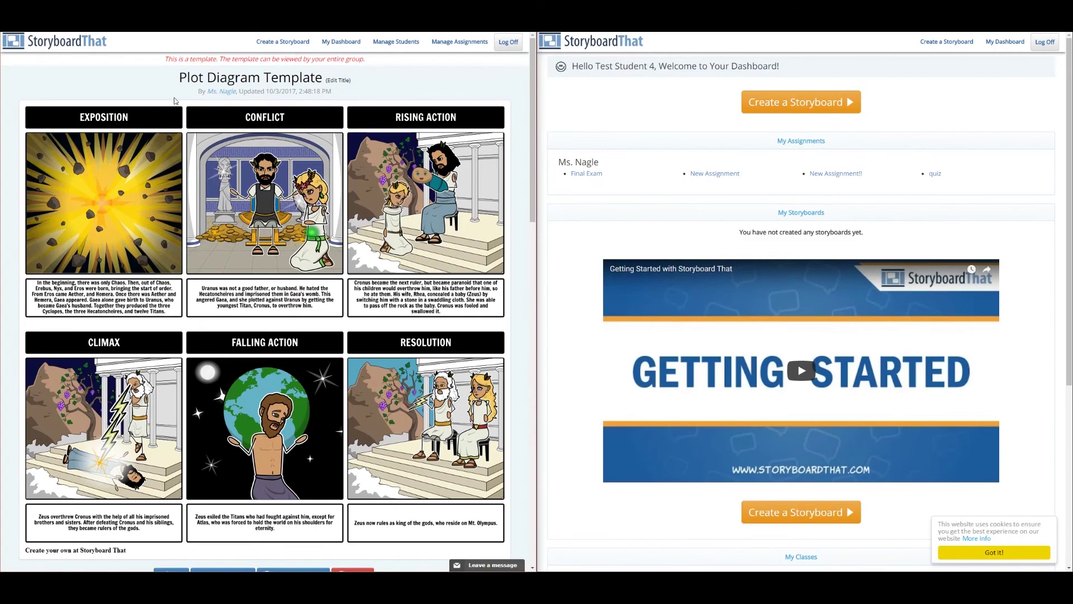
drag(168, 59, 368, 62)
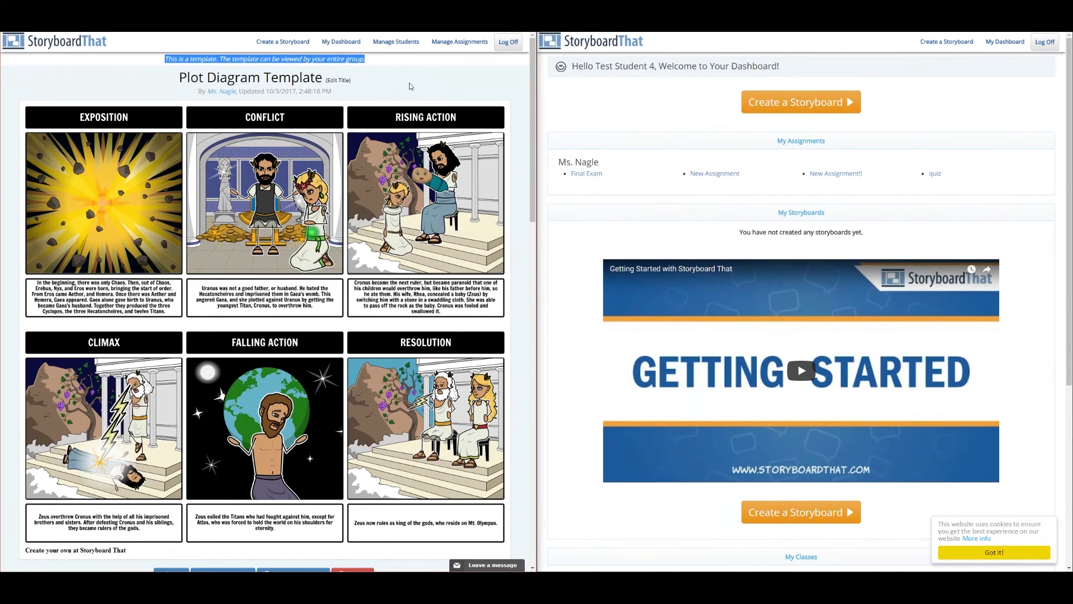
As the student, open the Plot Diagram Template in Final Exam and use it for a new storyboard.
click(584, 173)
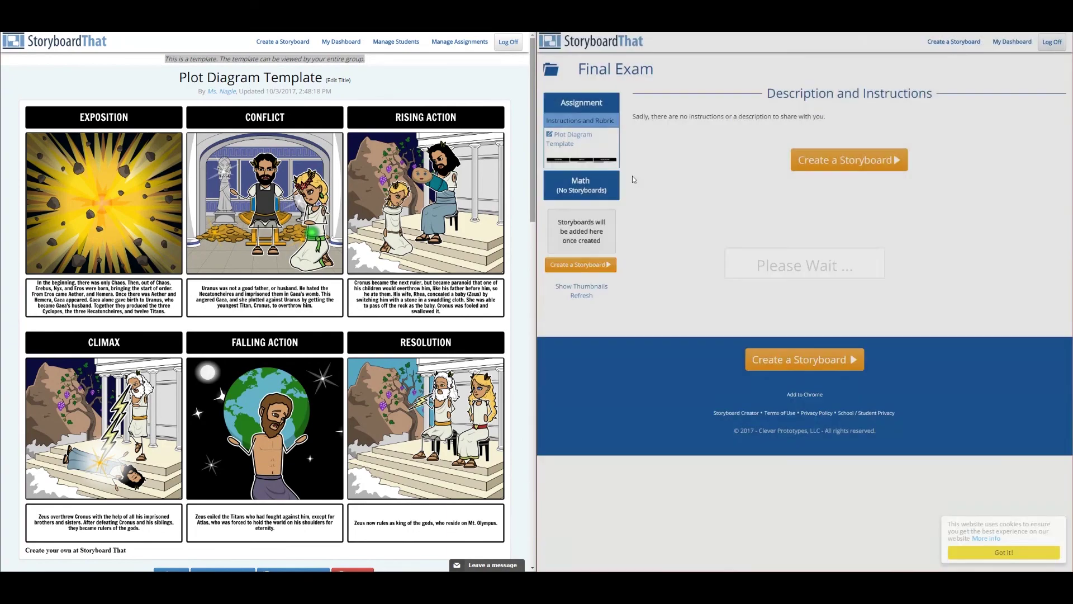
click(567, 144)
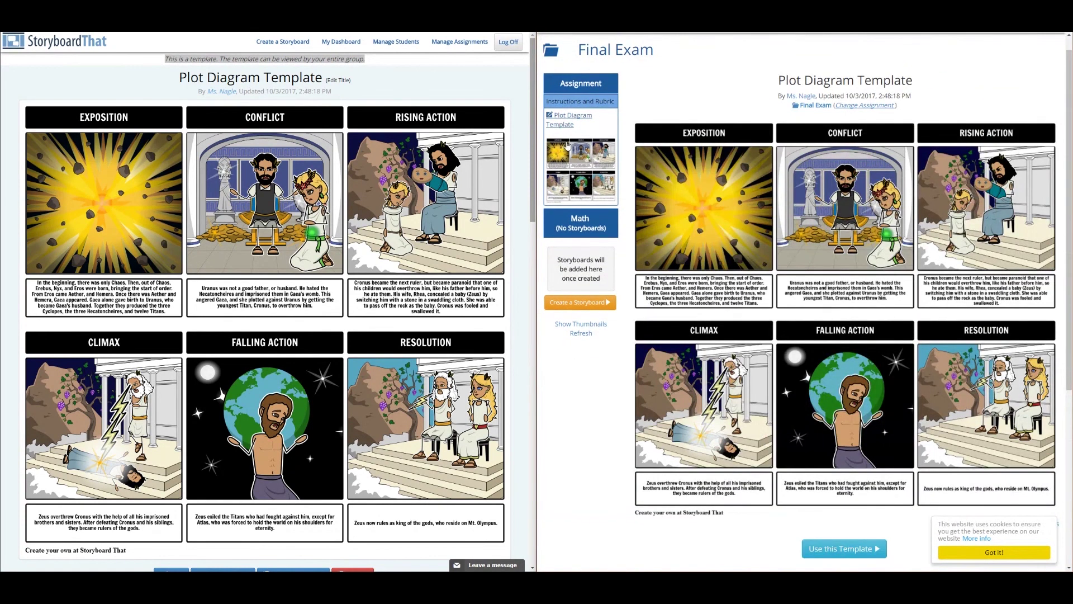
scroll(902, 220, down, 3)
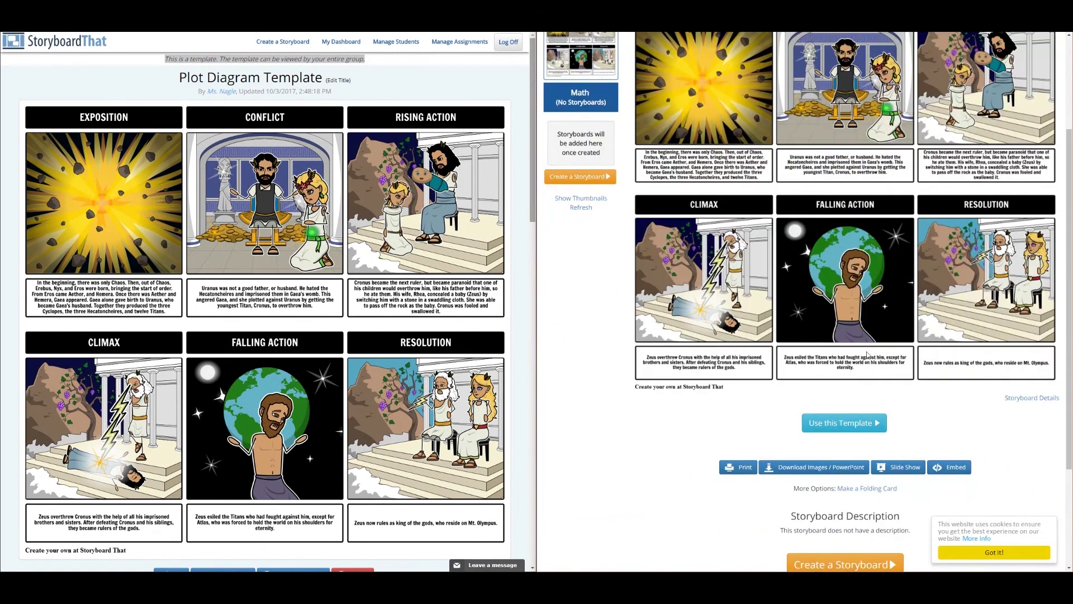
click(854, 429)
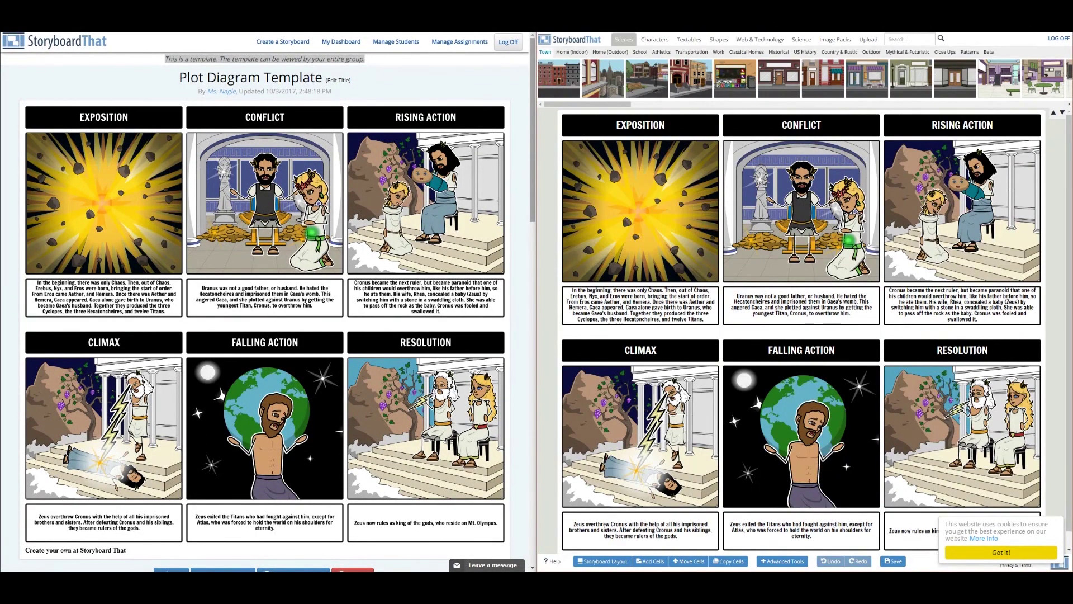